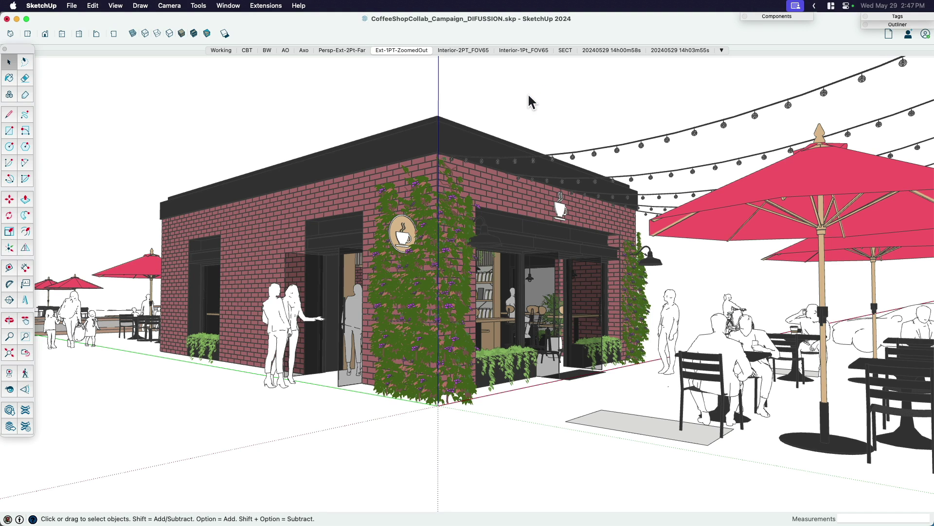
Open the Diffusion extension and set Respect Model Geometry to 1.5 in its generation settings.
left_click(266, 6)
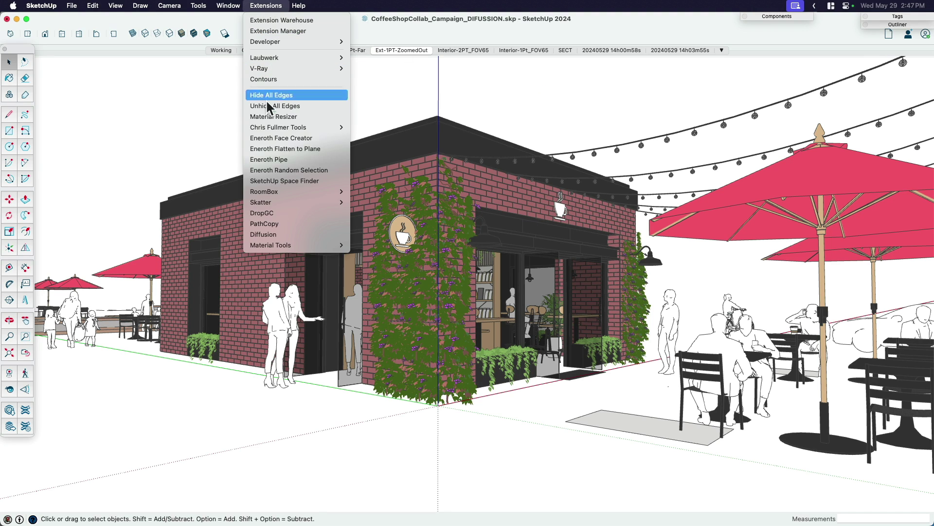
left_click(280, 234)
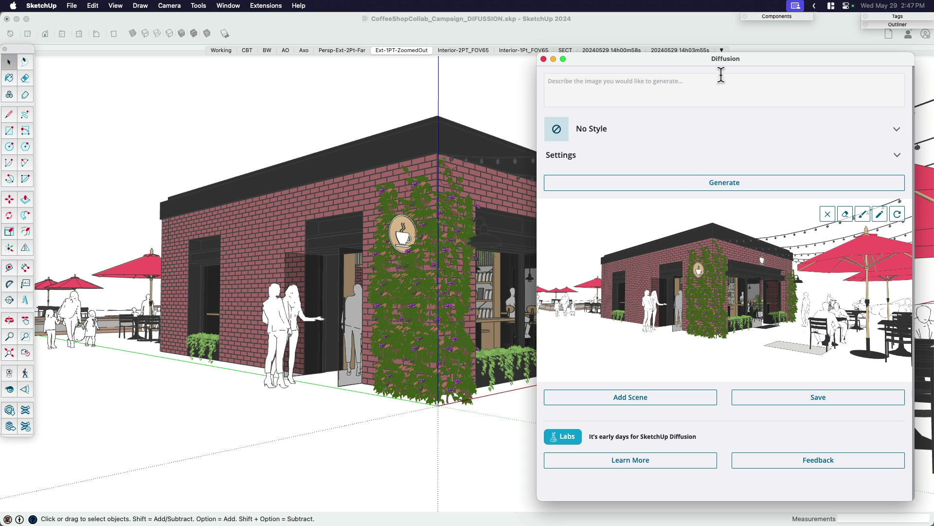
left_click_drag(742, 58, 704, 65)
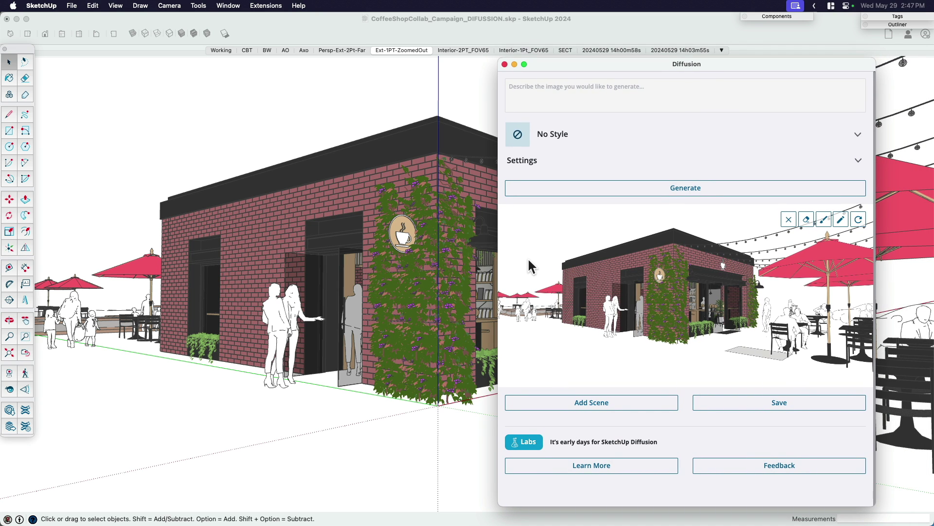
left_click(587, 165)
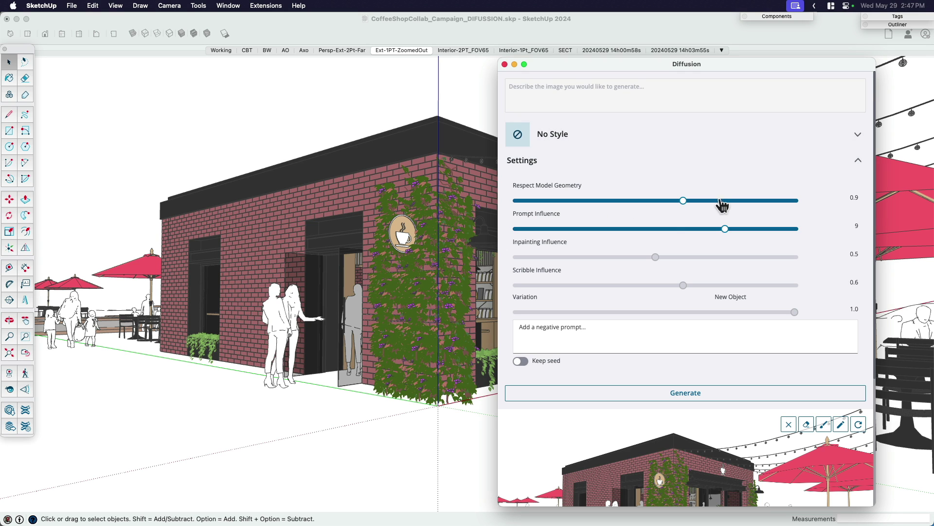
mouse_move(724, 237)
left_mouse_down()
mouse_move(642, 240)
mouse_move(761, 246)
mouse_move(717, 240)
mouse_move(729, 239)
left_mouse_up()
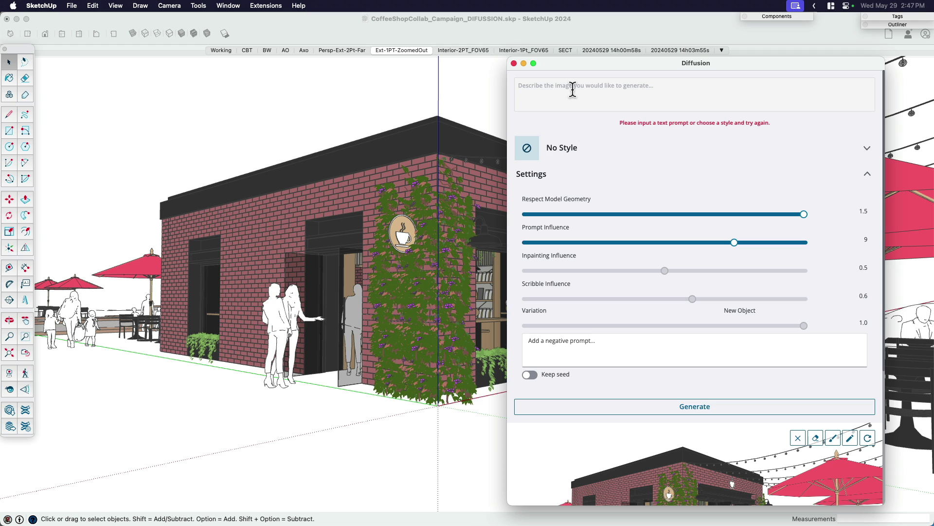
Choose the Exterior Photorealistic style and generate images from the prompt "coffee shop, daytime".
left_click(586, 150)
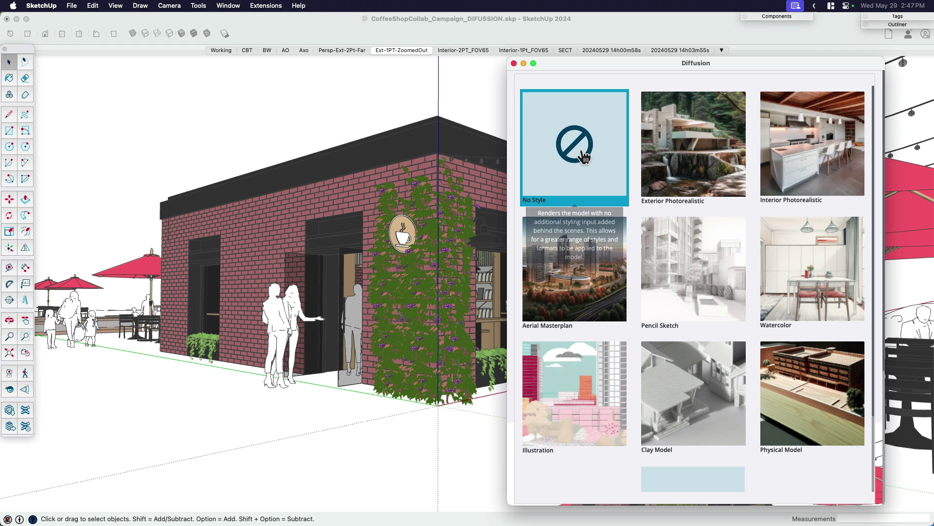
left_click(692, 160)
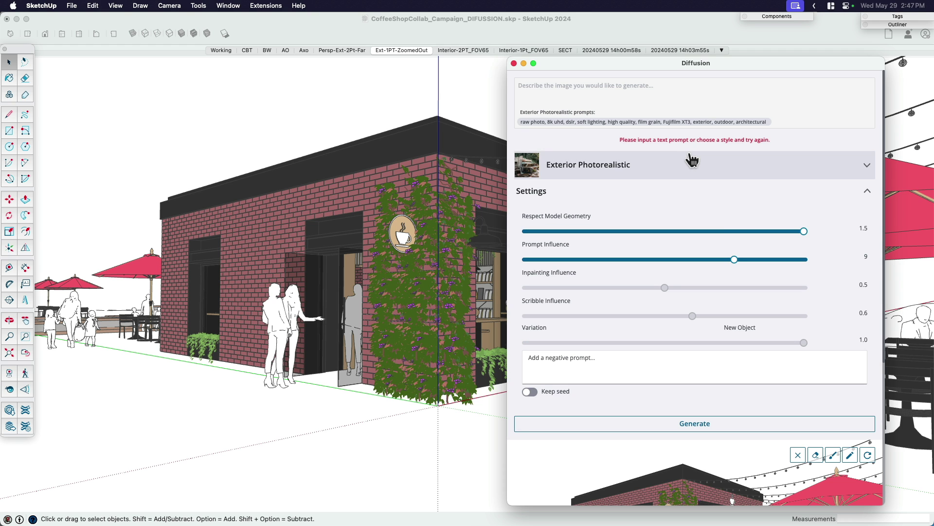
left_click(568, 86)
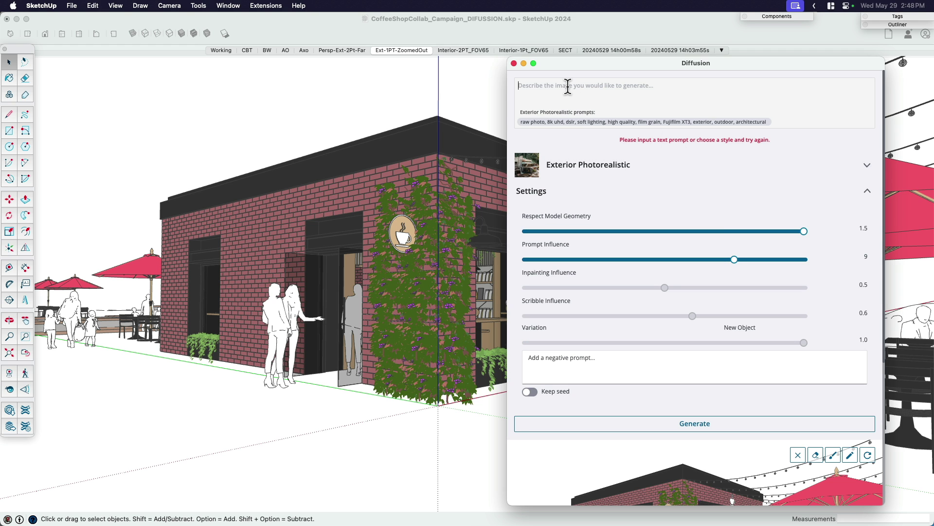
type("coffe")
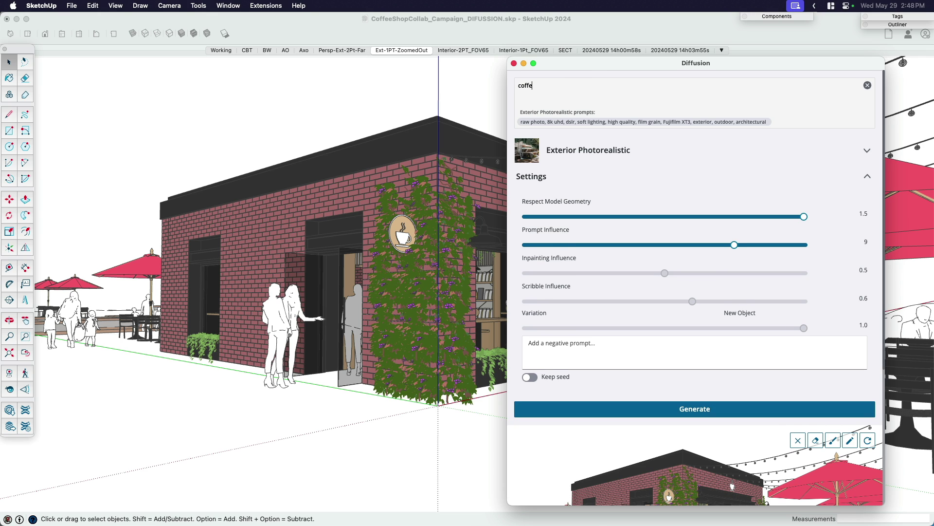
type("e shop daytime")
left_click(551, 85)
type(",")
left_click(624, 182)
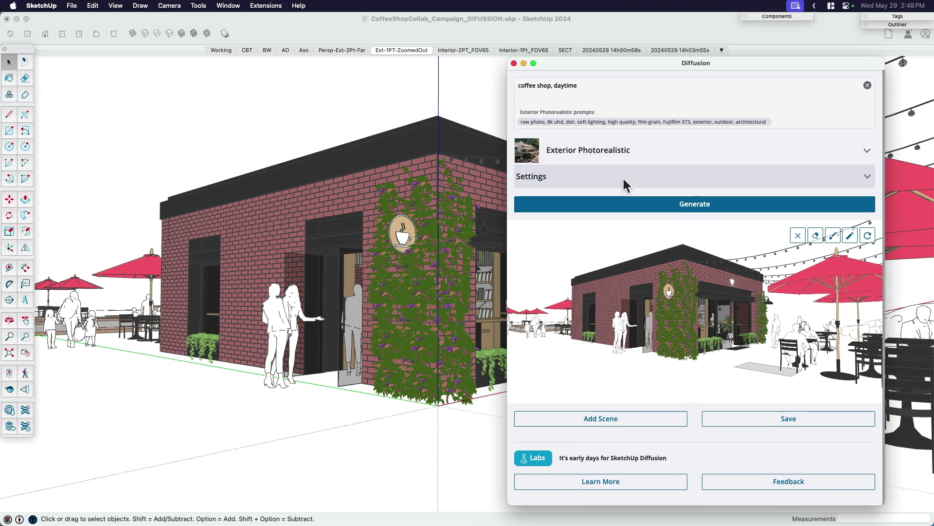
left_click(705, 204)
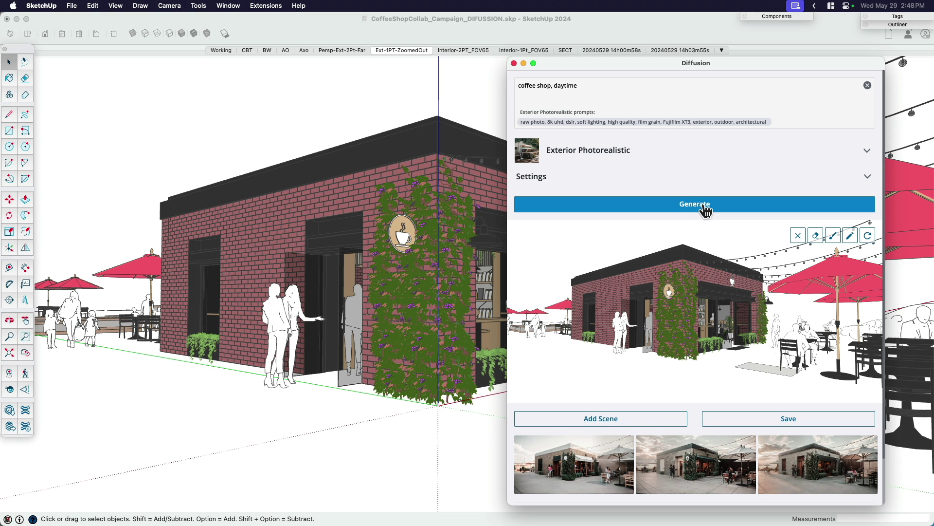
Preview the first generated image and widen the Diffusion window to inspect it at a larger size.
scroll(682, 360, "down", 1)
left_click(560, 456)
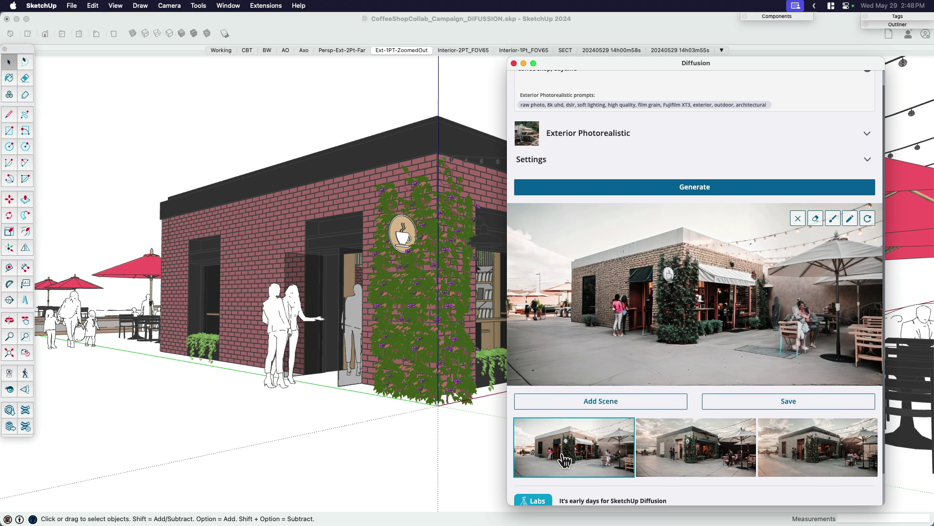
left_click_drag(507, 426, 327, 438)
scroll(694, 352, "down", 5)
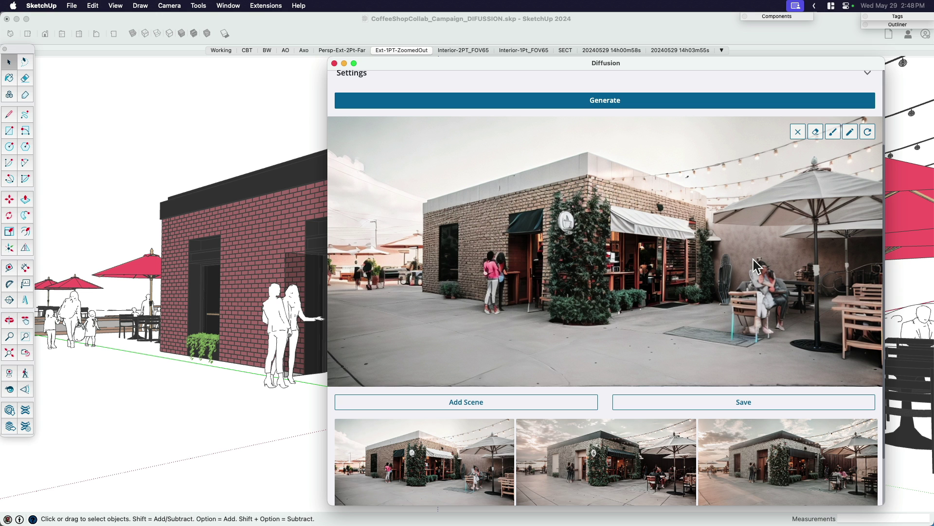
left_click_drag(327, 312, 241, 311)
scroll(584, 463, "down", 6)
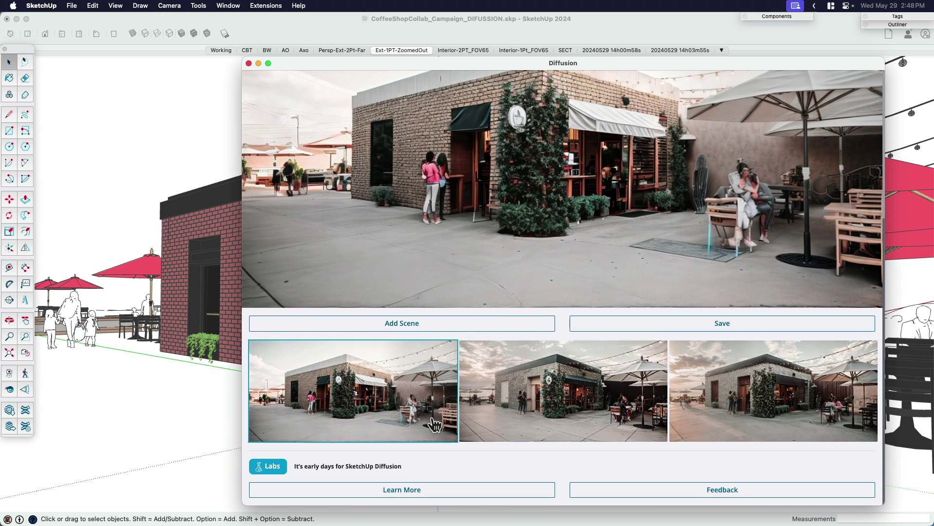
Preview the second and third generated images and compare their brick, sky and seating with the model.
scroll(601, 429, "up", 3)
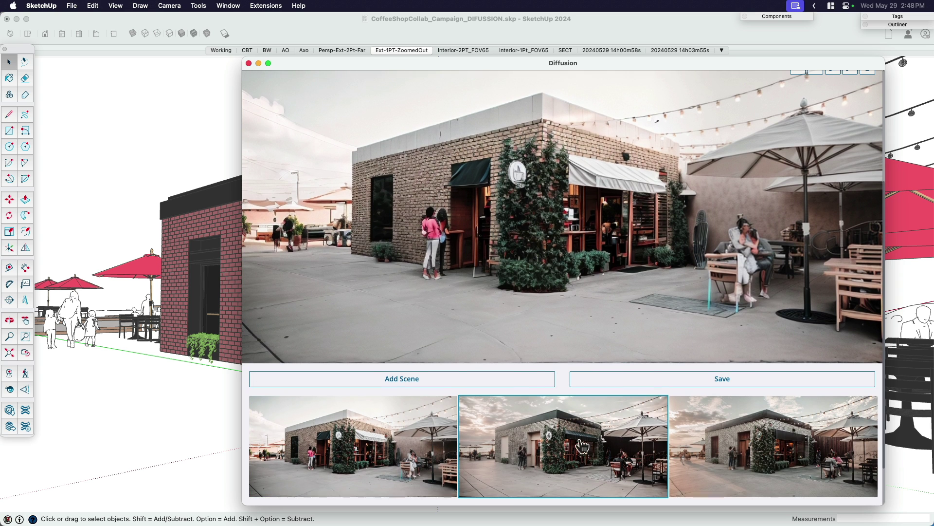
left_click(546, 446)
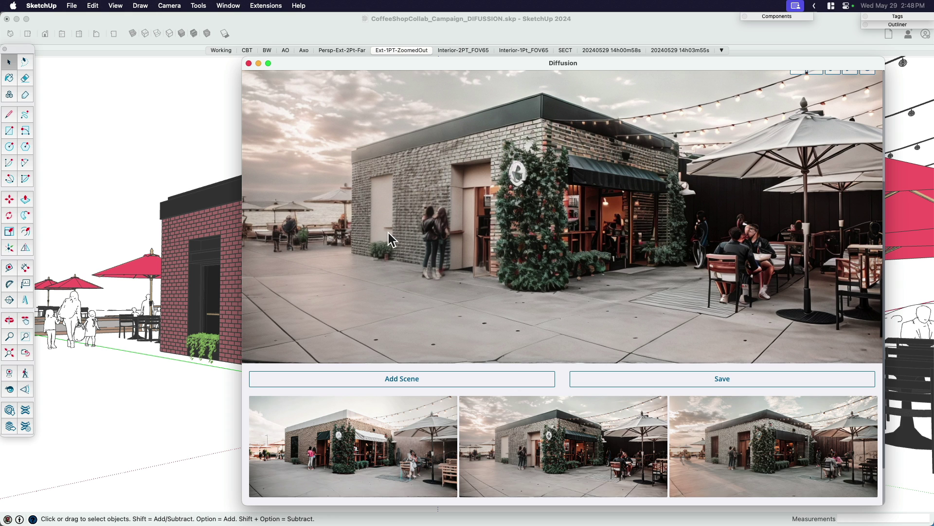
scroll(321, 206, "up", 4)
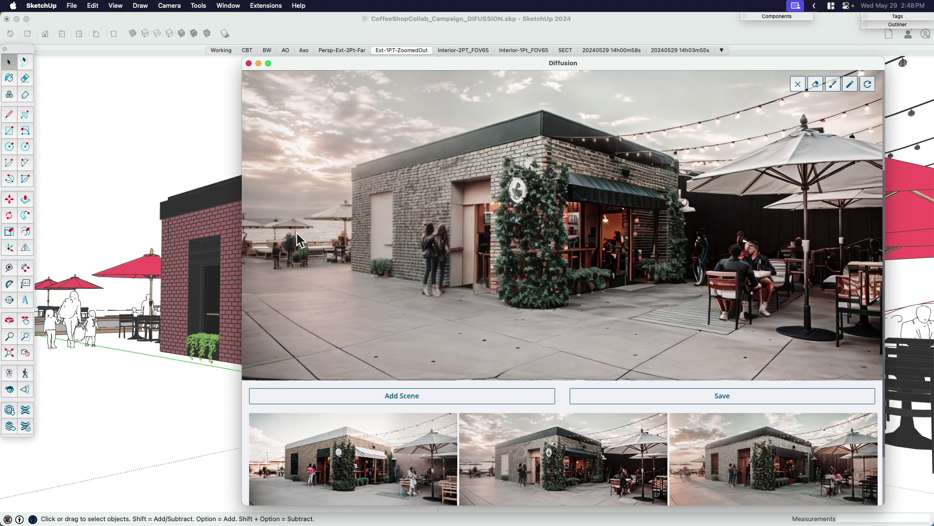
scroll(316, 306, "down", 1)
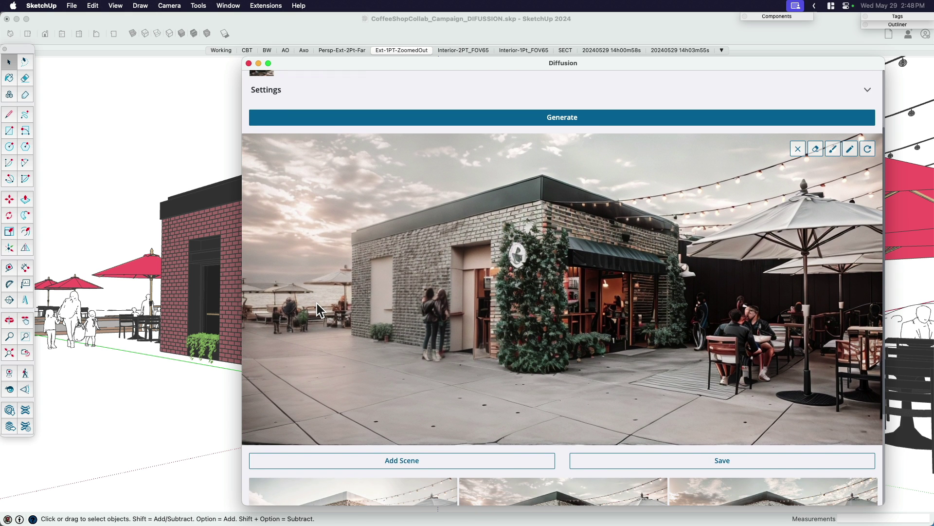
scroll(317, 303, "down", 5)
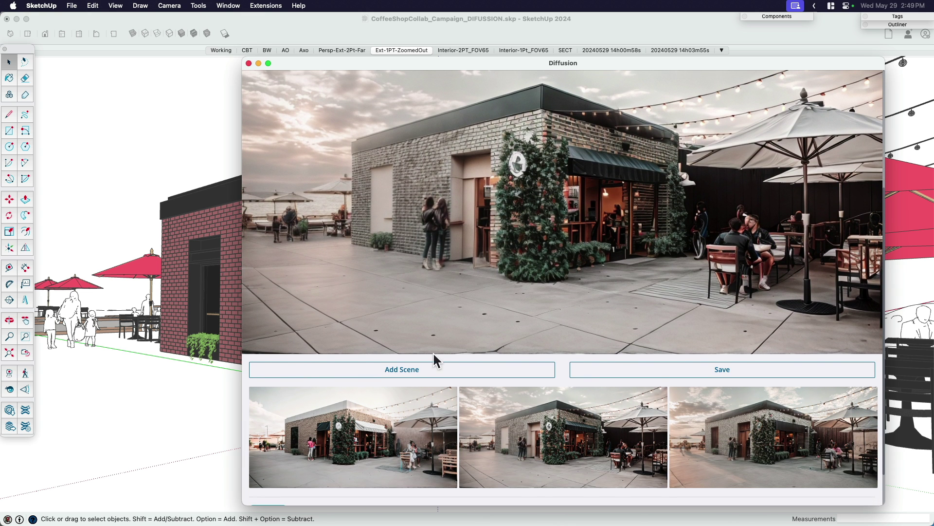
left_click(740, 450)
scroll(740, 450, "up", 4)
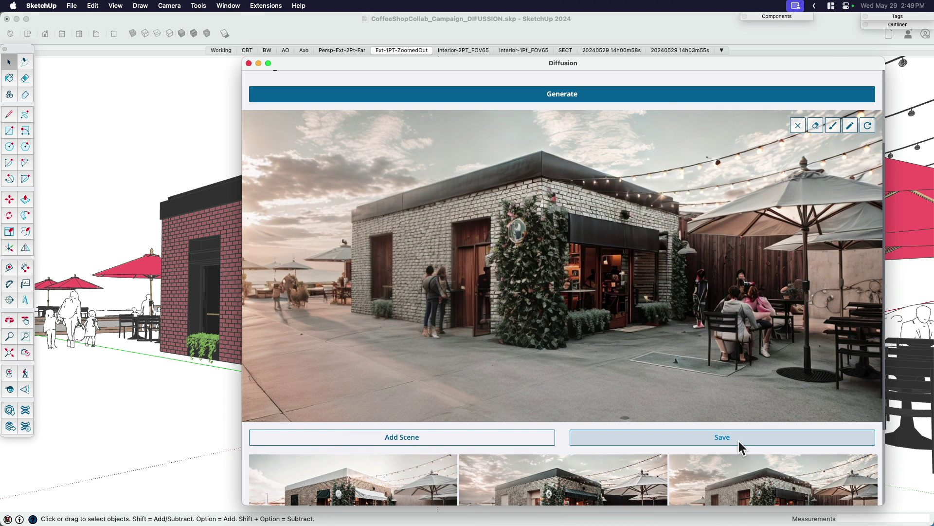
Extend the prompt to "coffee shop, daytime, red brick walls. red umbrellas, black tables, black chair".
scroll(738, 438, "up", 6)
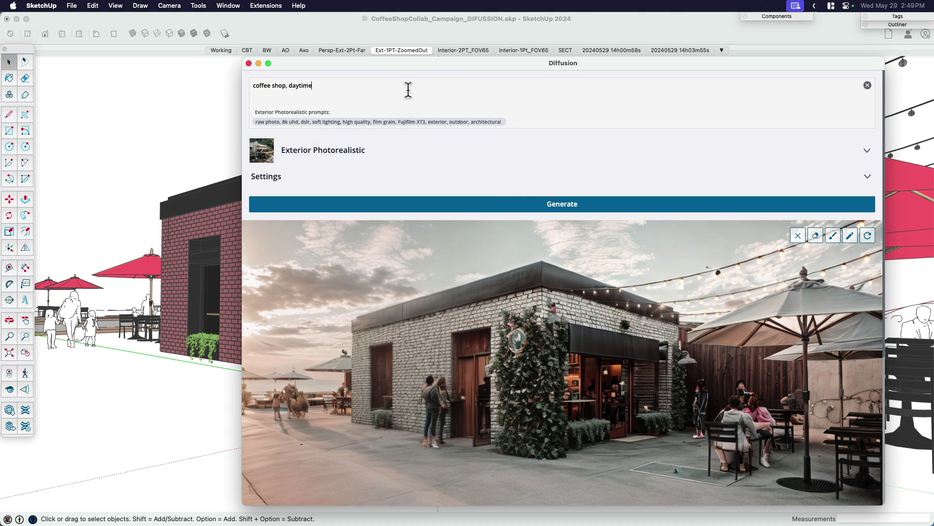
type(", red br")
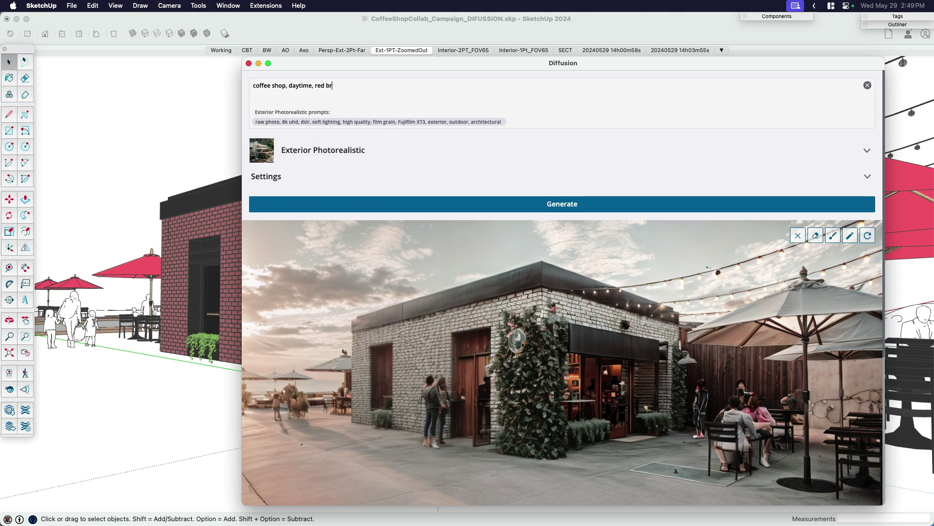
type("ick walls. ")
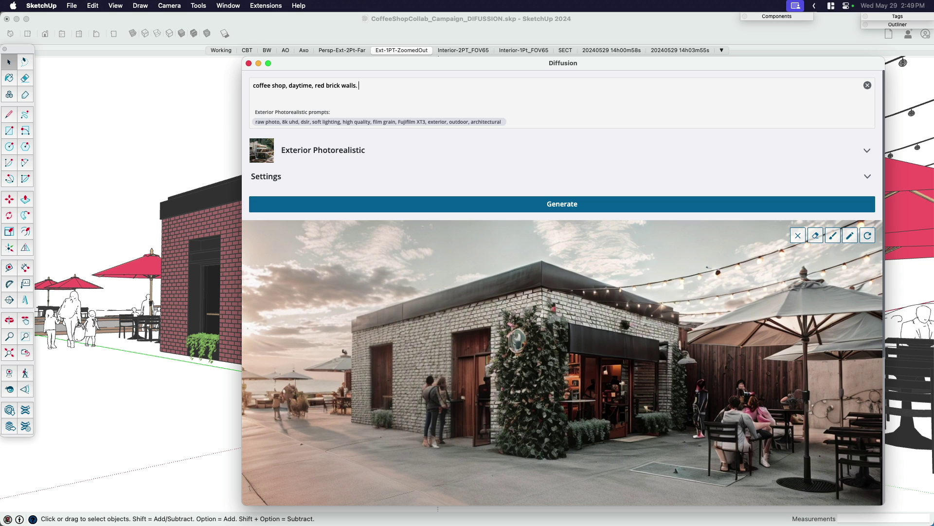
type("red umbrell")
type("as, black tab")
type("les, bac")
type("ack")
type(" chair")
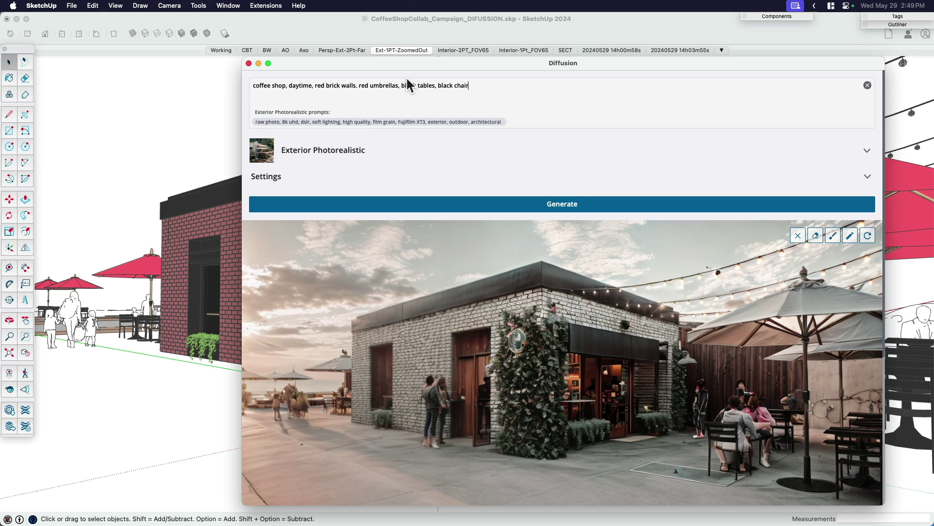
triple_click(469, 87)
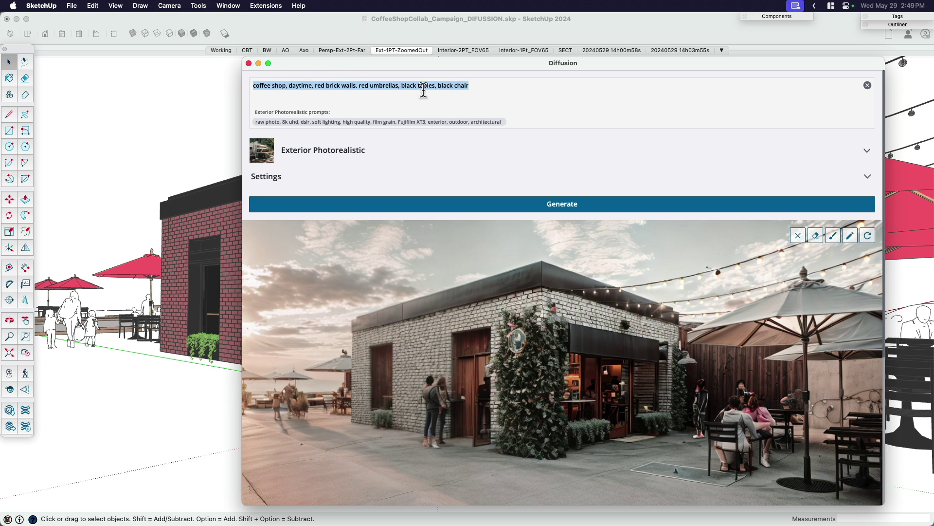
left_click_drag(473, 87, 248, 86)
Refresh the input view to the original model scene and generate a new set of images.
left_click(869, 237)
left_click(869, 237)
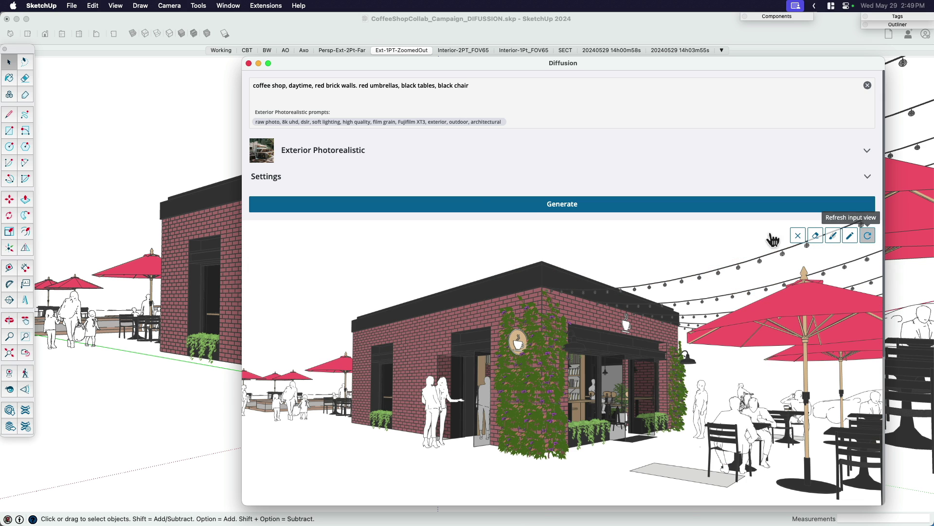
left_click(558, 204)
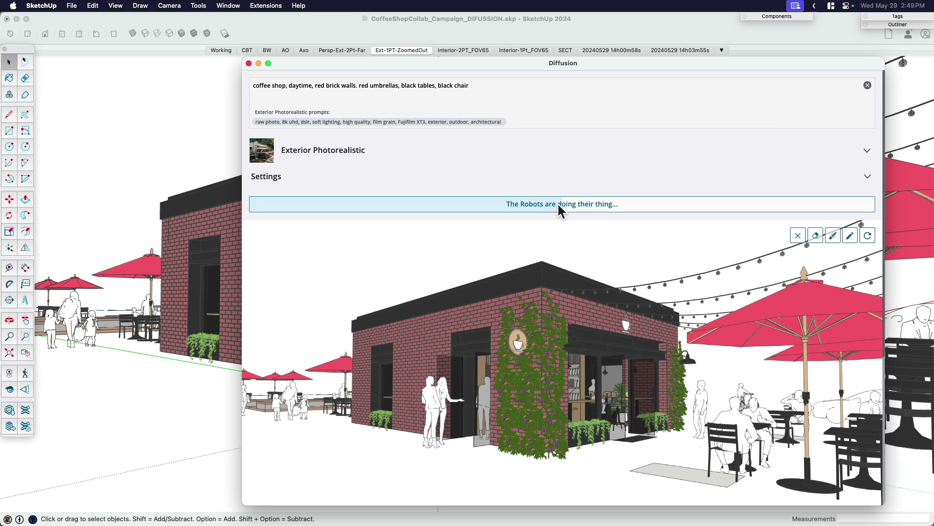
Preview the first image of the new set and check its walls, roof band, umbrellas and furniture.
scroll(582, 253, "down", 5)
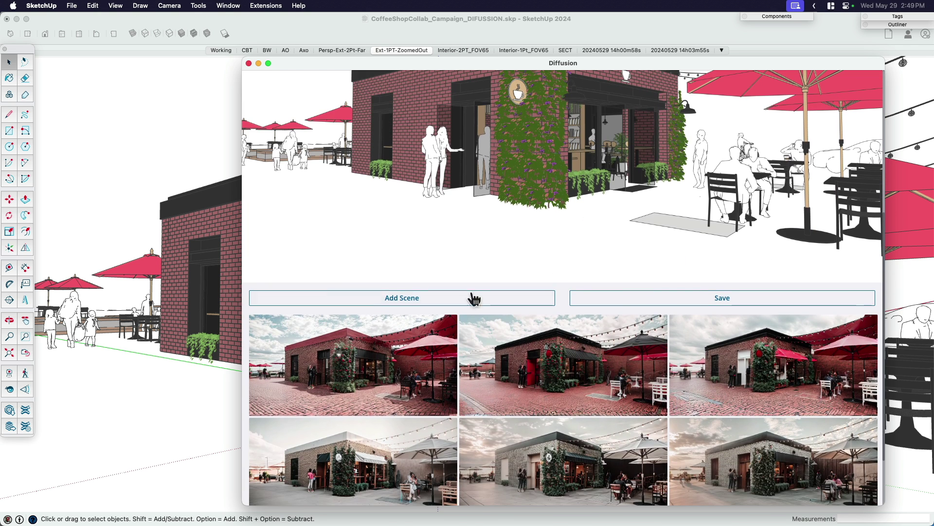
left_click(400, 366)
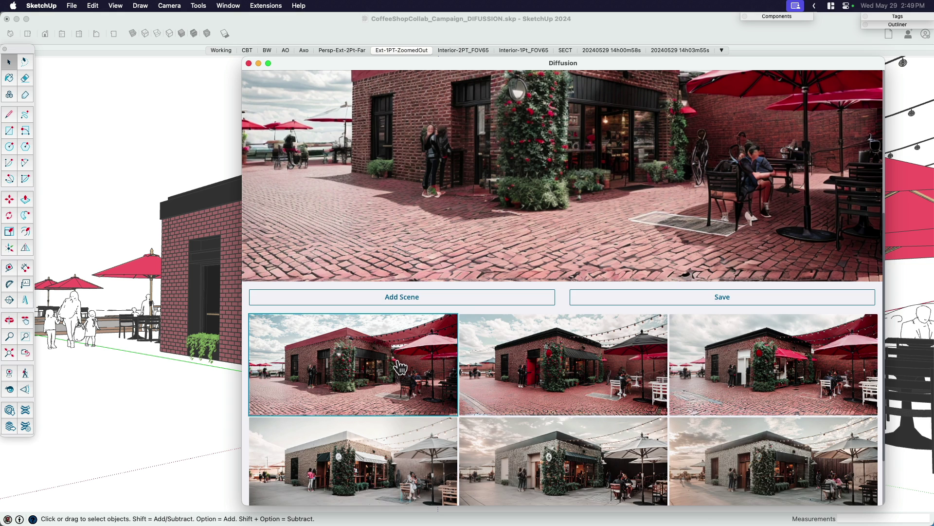
scroll(399, 370, "up", 4)
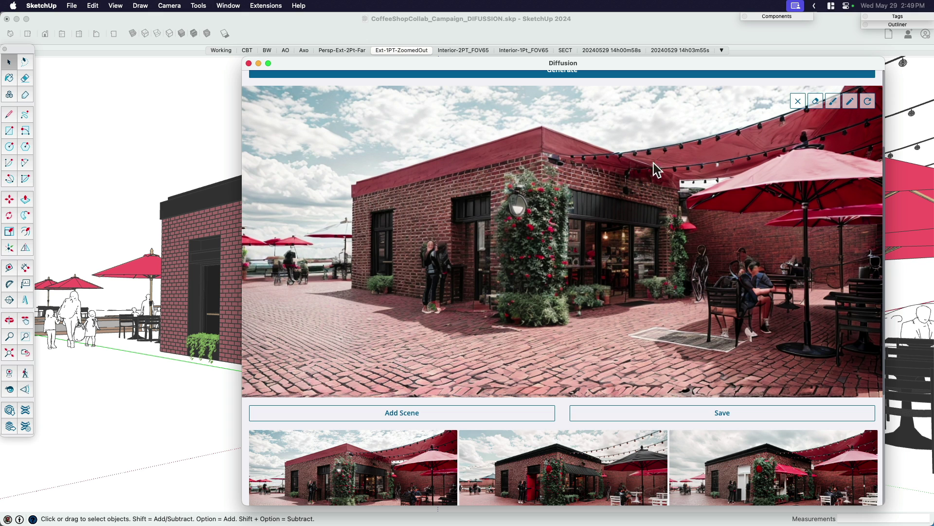
scroll(708, 147, "up", 2)
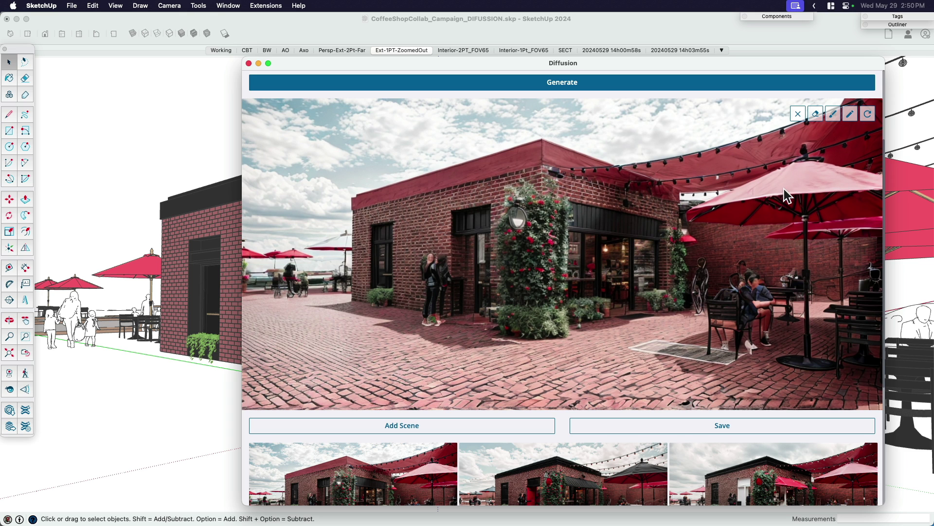
scroll(798, 189, "down", 1)
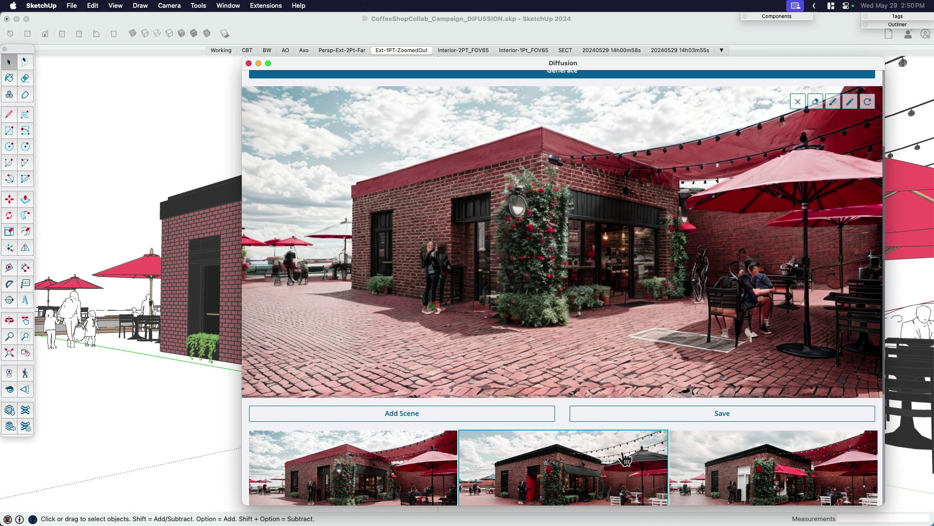
Preview the second and third images of the new set to compare their colours and furniture.
left_click(610, 469)
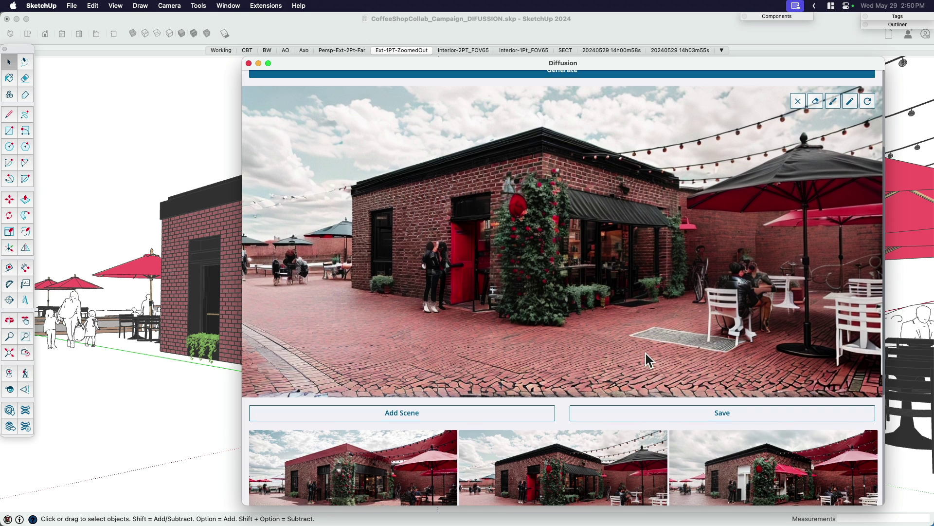
scroll(645, 355, "down", 2)
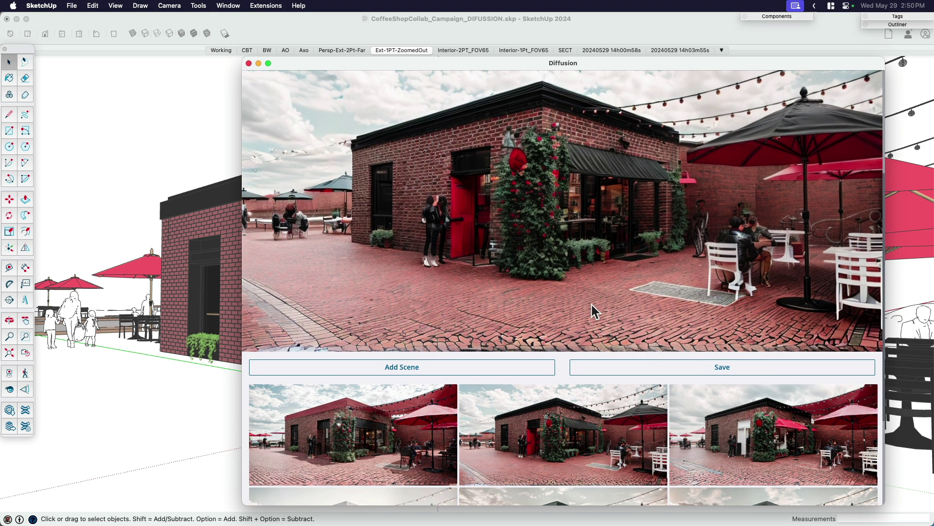
left_click(713, 402)
scroll(555, 243, "up", 2)
scroll(588, 235, "up", 2)
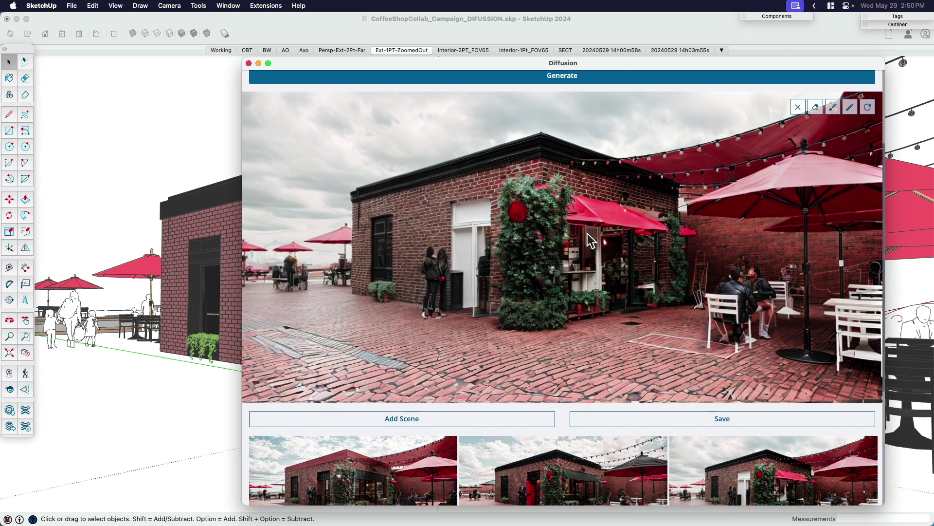
Extend the prompt with "concrete ground, sunny day, trees in background" and refresh the input image to the original model scene.
scroll(597, 250, "up", 4)
left_click(475, 85)
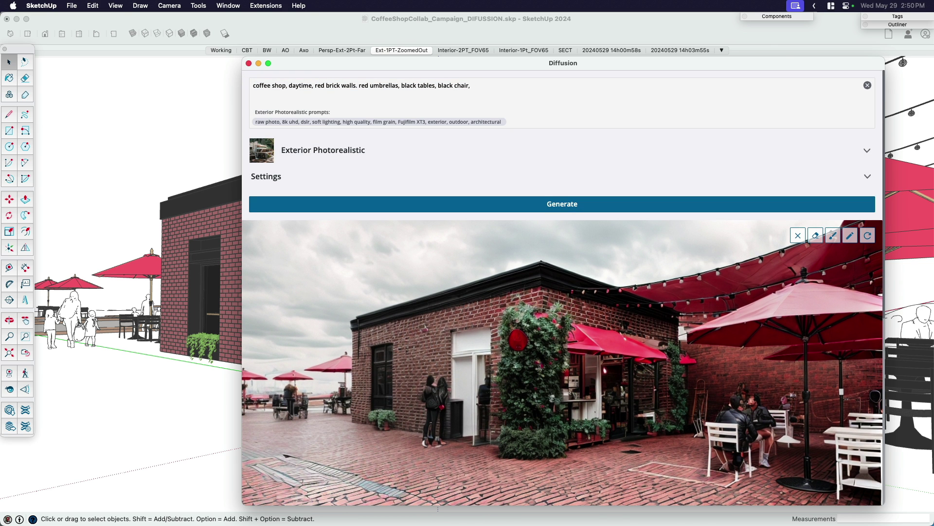
type(", concrete ground, sunny day,")
type("trees in background")
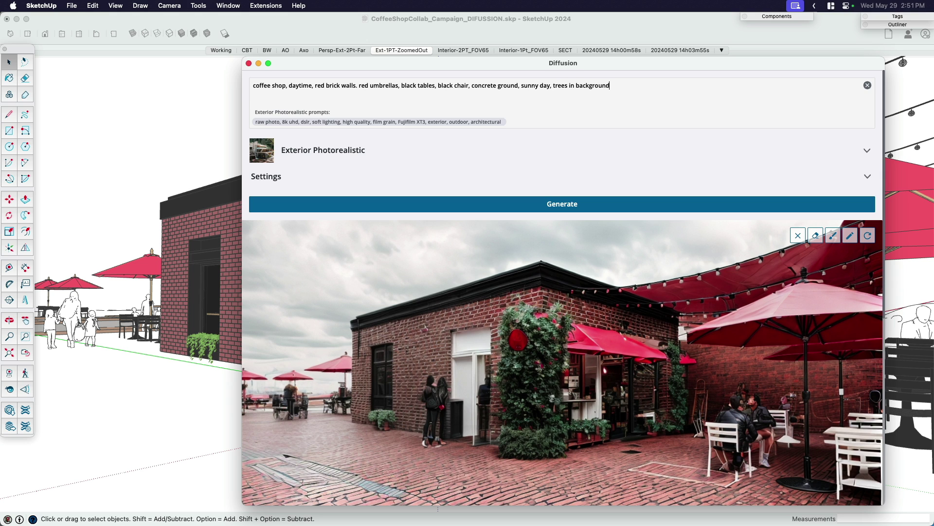
left_click(869, 238)
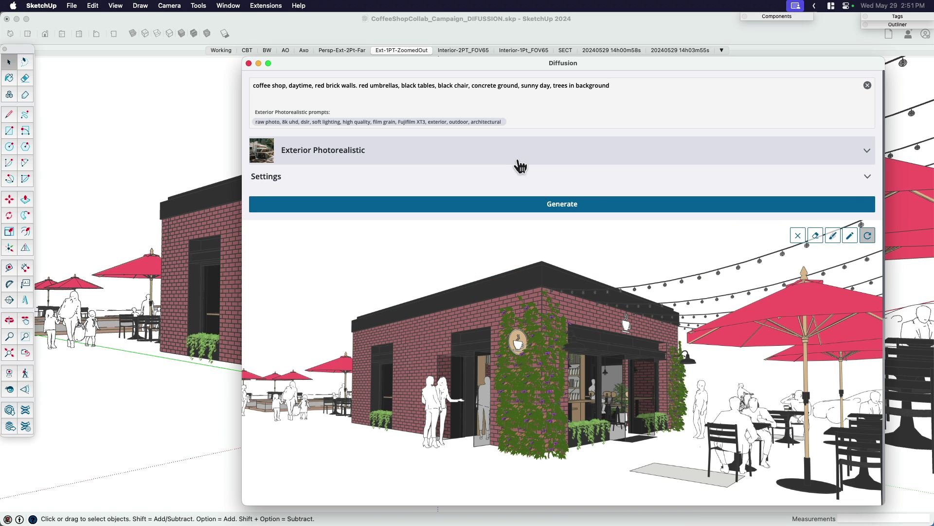
Set Respect Model Geometry to 0.82 and Prompt Influence to 12, and generate a new set of images.
left_click(681, 181)
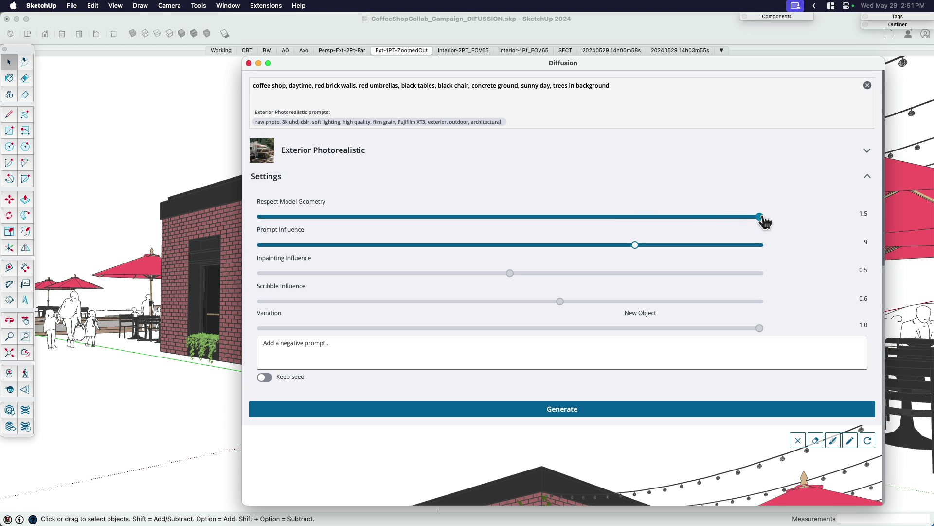
left_click_drag(760, 218, 521, 223)
left_click_drag(639, 251, 752, 252)
left_click_drag(520, 218, 535, 220)
scroll(731, 347, "down", 2)
scroll(731, 341, "up", 2)
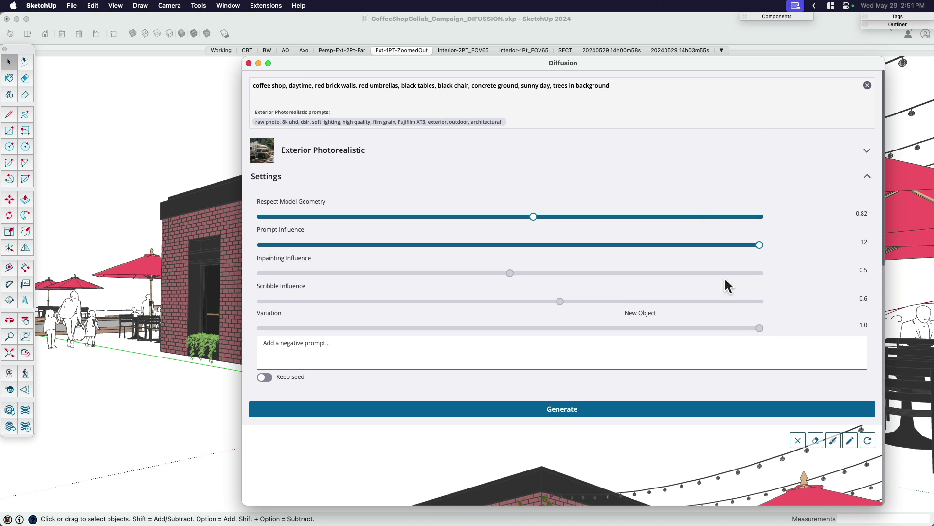
left_click(678, 180)
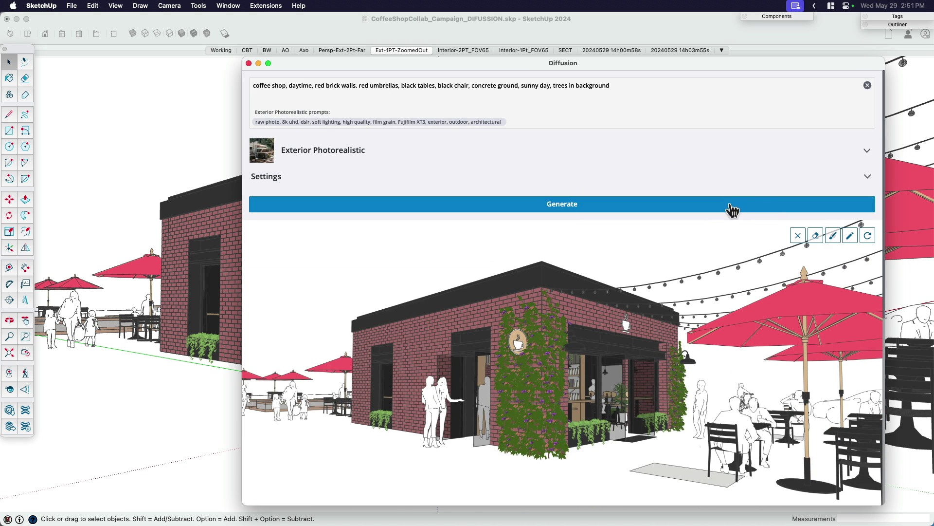
left_click(732, 204)
Preview the three newest images in turn and check their ground, roof band, umbrellas, furniture and background against the prompt.
scroll(691, 270, "down", 4)
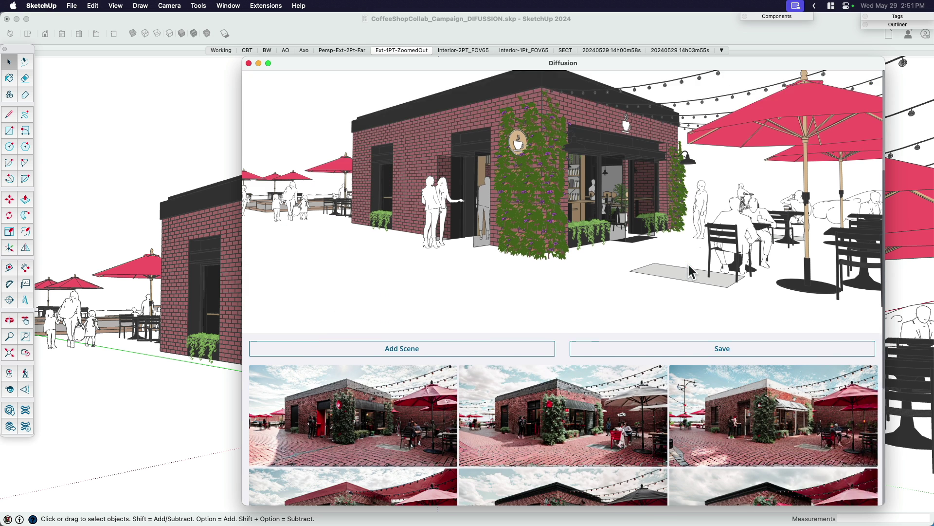
scroll(691, 270, "down", 2)
left_click(351, 362)
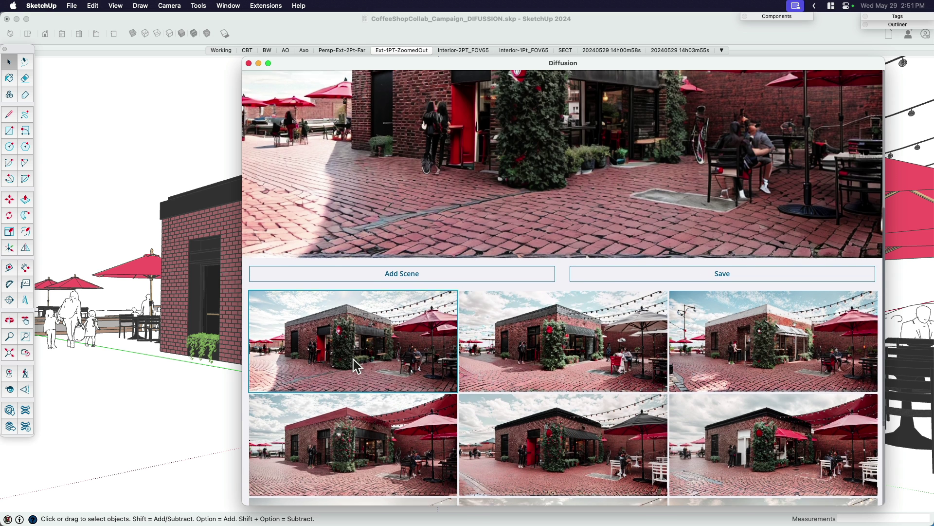
scroll(353, 359, "up", 6)
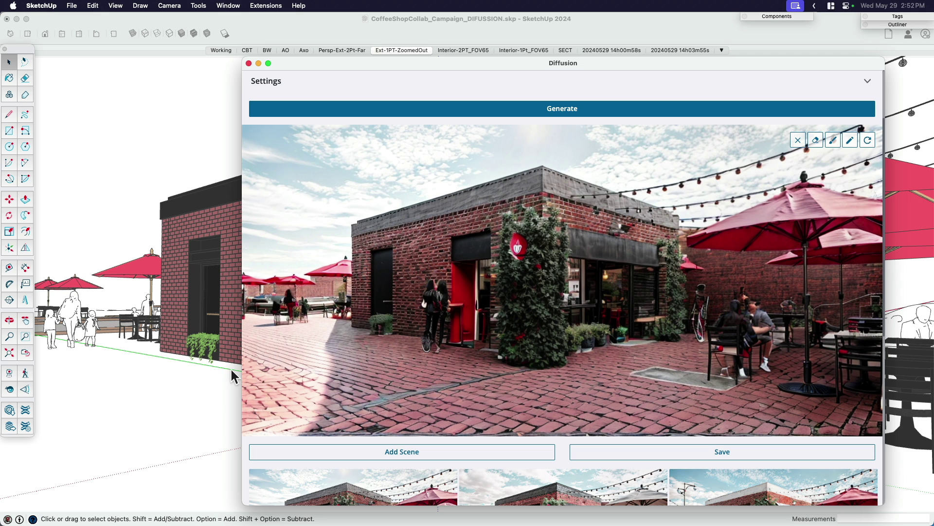
scroll(541, 395, "down", 1)
left_click(537, 480)
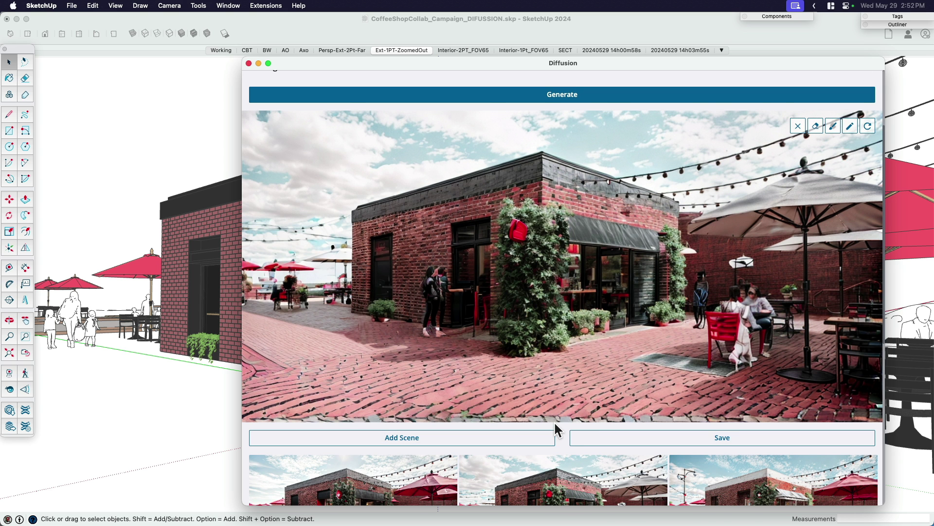
scroll(620, 379, "down", 1)
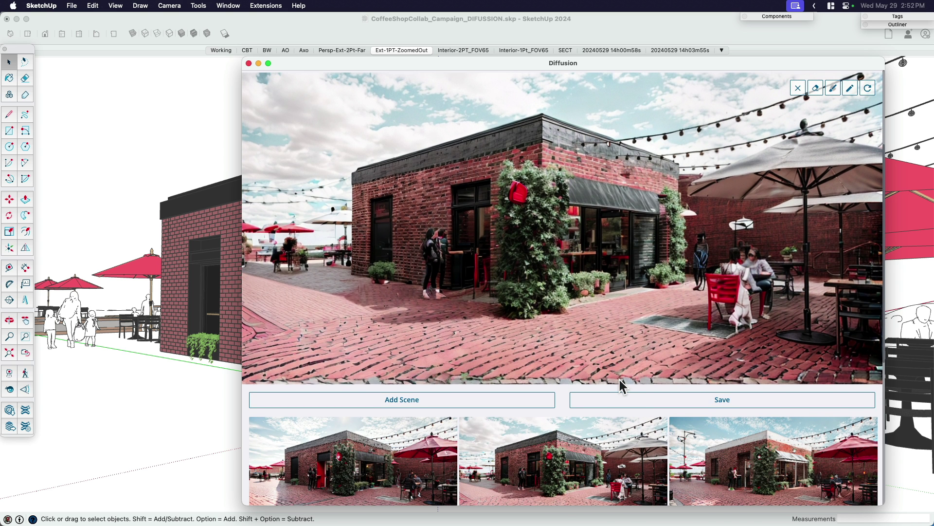
scroll(620, 380, "down", 1)
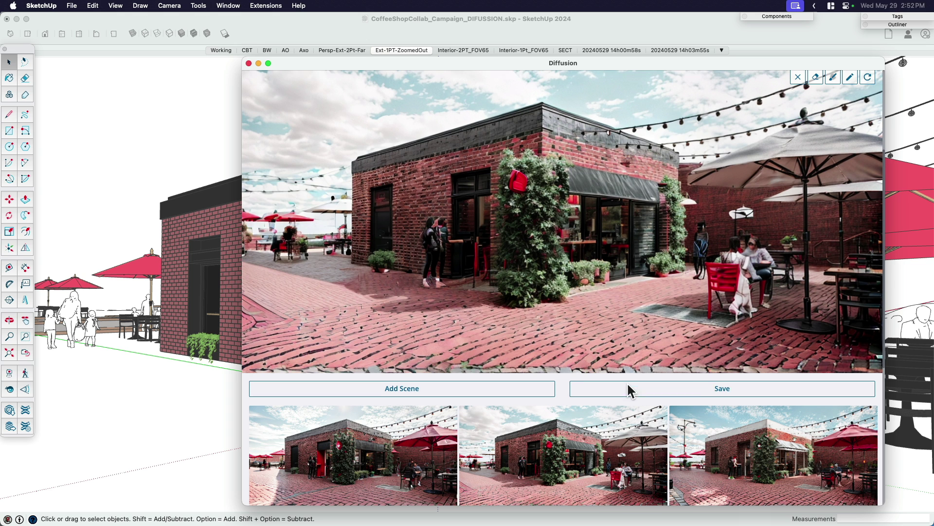
left_click(733, 447)
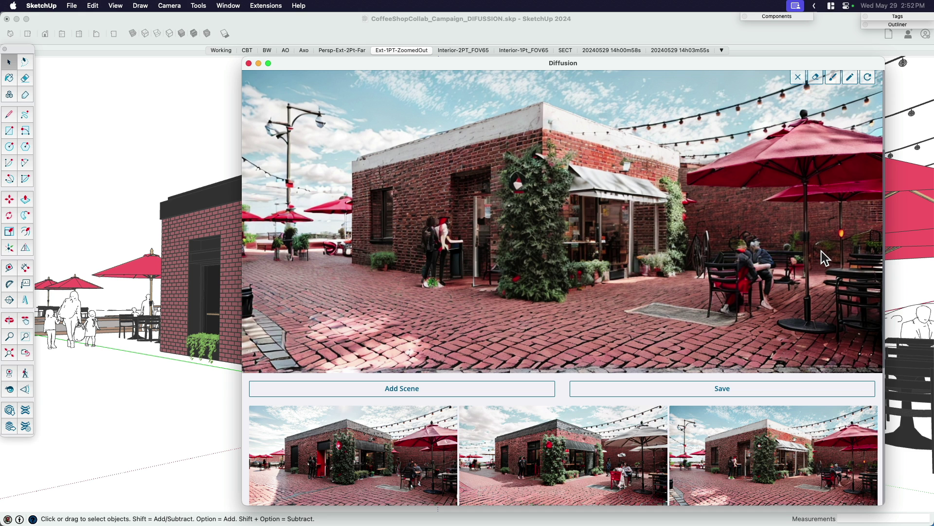
scroll(822, 251, "up", 3)
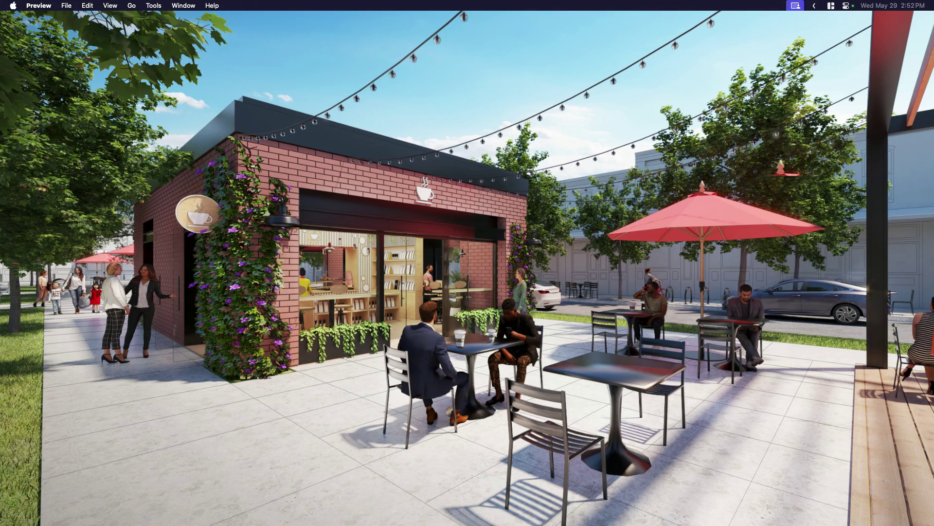
Leave the full-screen view of the reference render, and move and narrow the Diffusion window so both images sit side by side.
key("Escape")
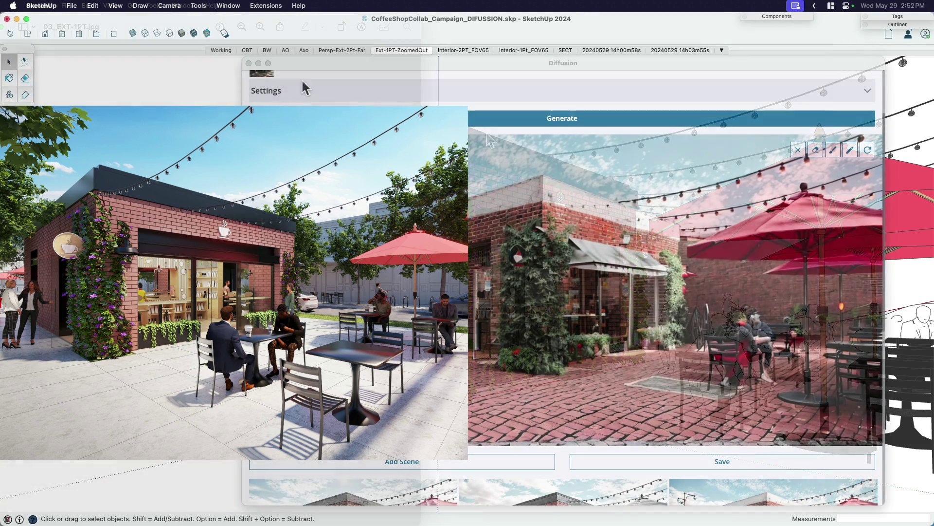
left_click_drag(327, 63, 375, 63)
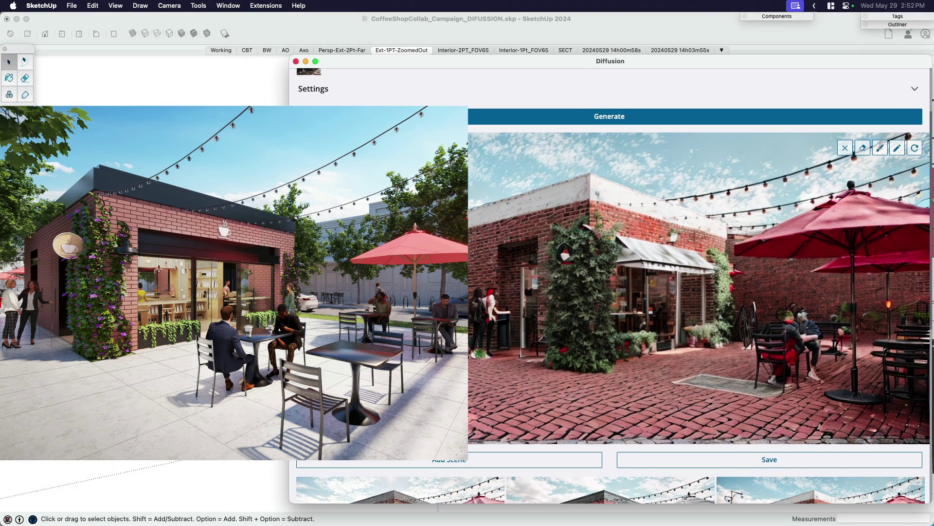
left_click_drag(289, 190, 471, 190)
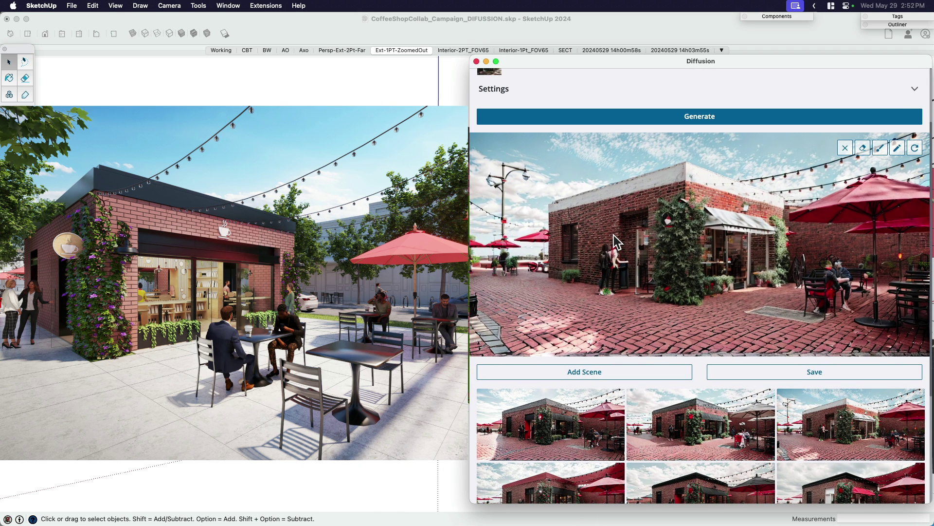
scroll(614, 235, "up", 2)
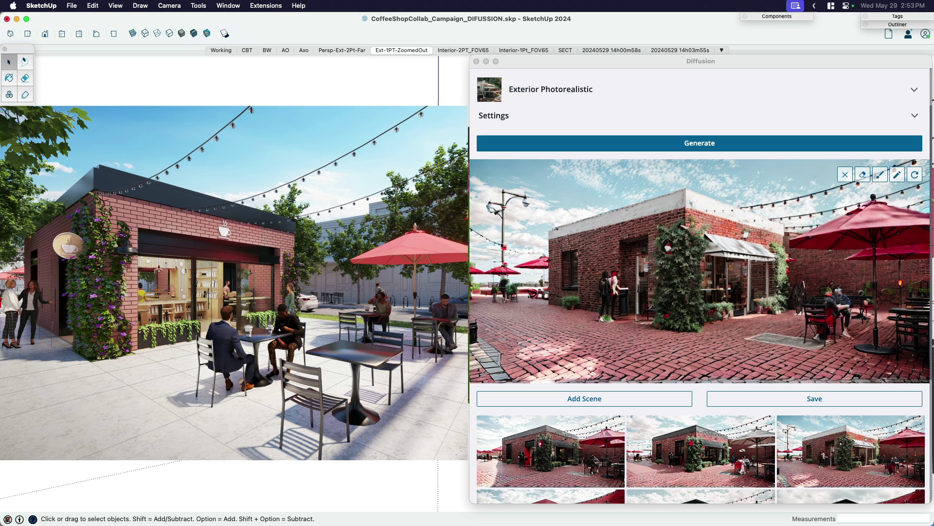
Display the V-Ray for SketchUp tool palette.
left_click(224, 33)
left_click(115, 6)
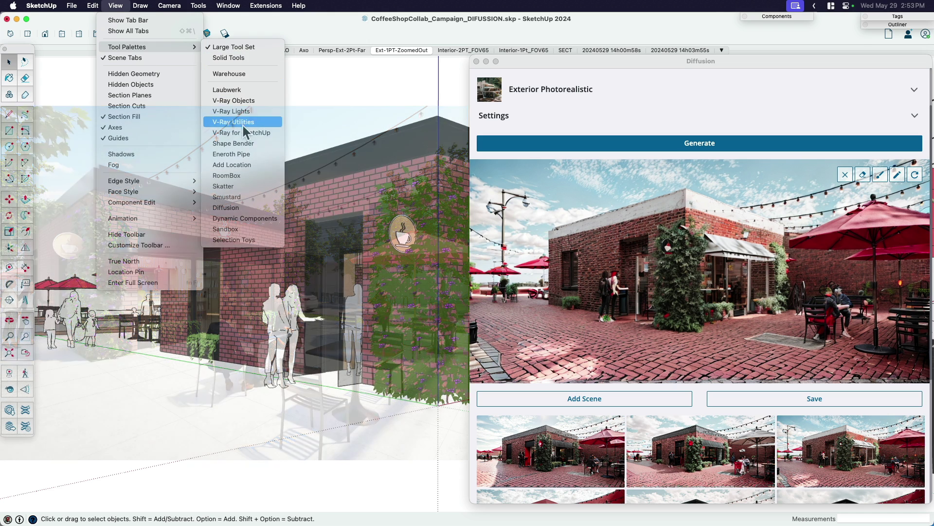
left_click(241, 124)
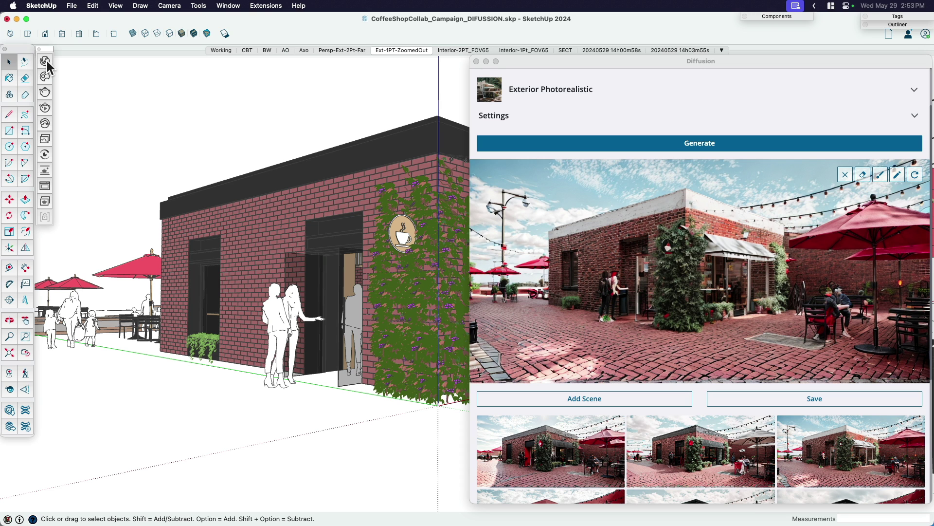
Open the V-Ray Asset Editor with its properties expanded, and inspect the LIGHT_GEN_DOME dome light and its HDR texture.
left_click(46, 61)
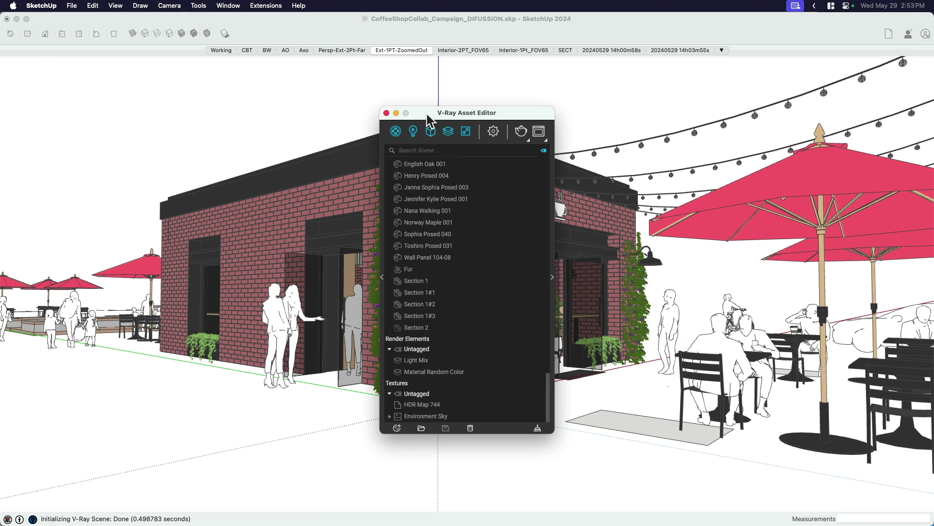
left_click_drag(424, 112, 147, 85)
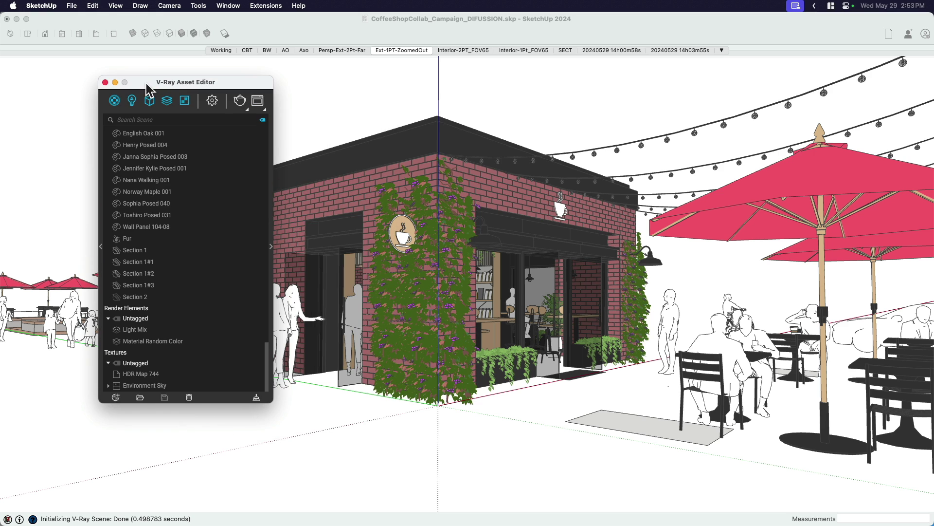
left_click(271, 241)
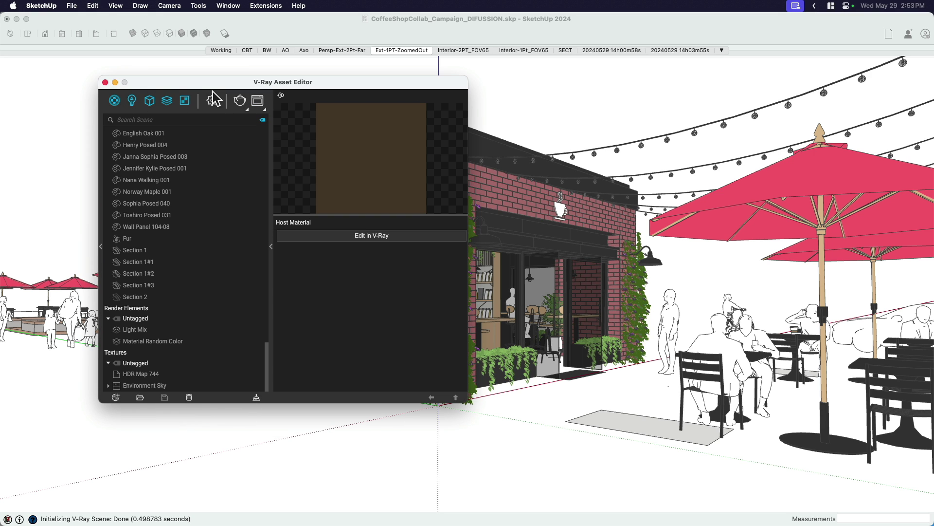
left_click(131, 101)
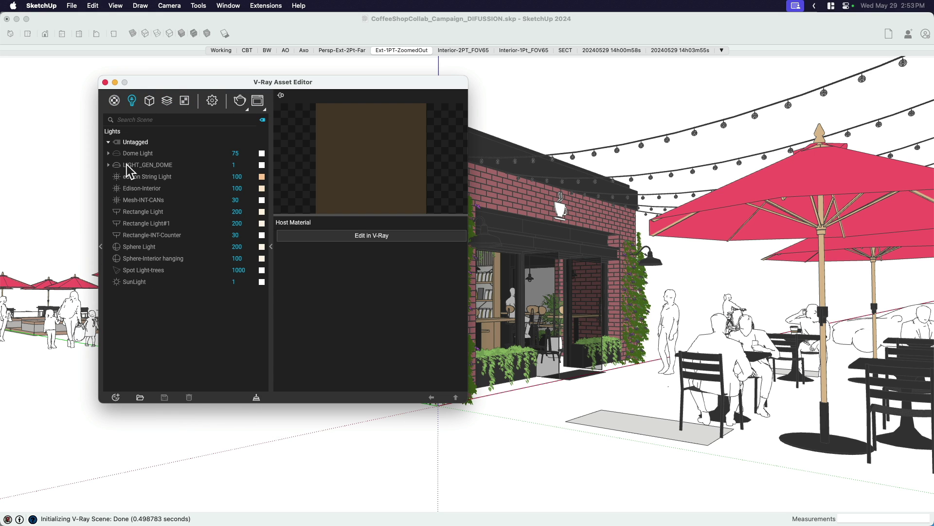
left_click(157, 164)
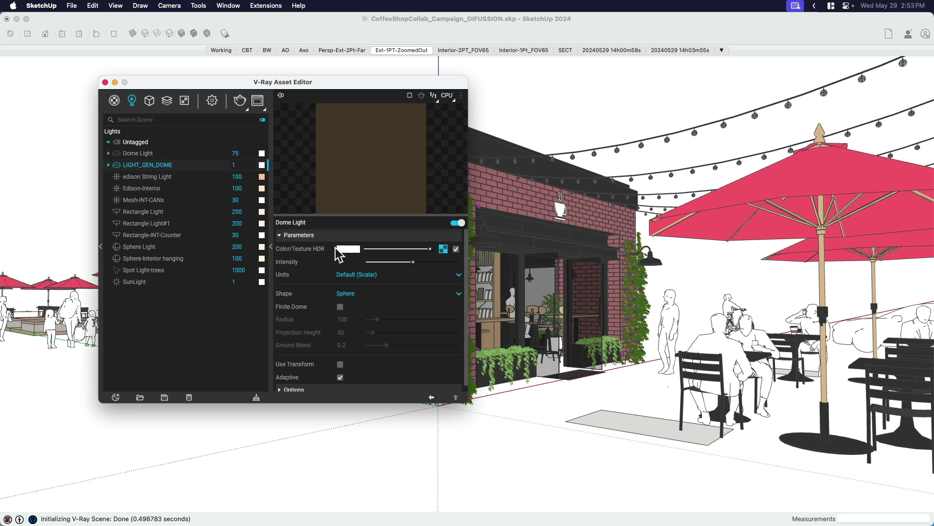
left_click(443, 248)
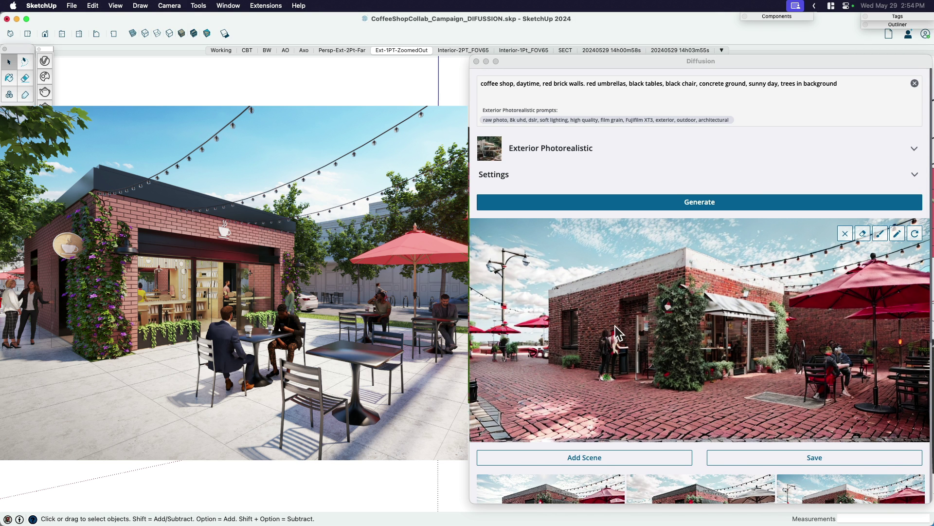
Preview the third image of the oldest set and the second image of the newest set to compare them with the render.
scroll(727, 322, "down", 5)
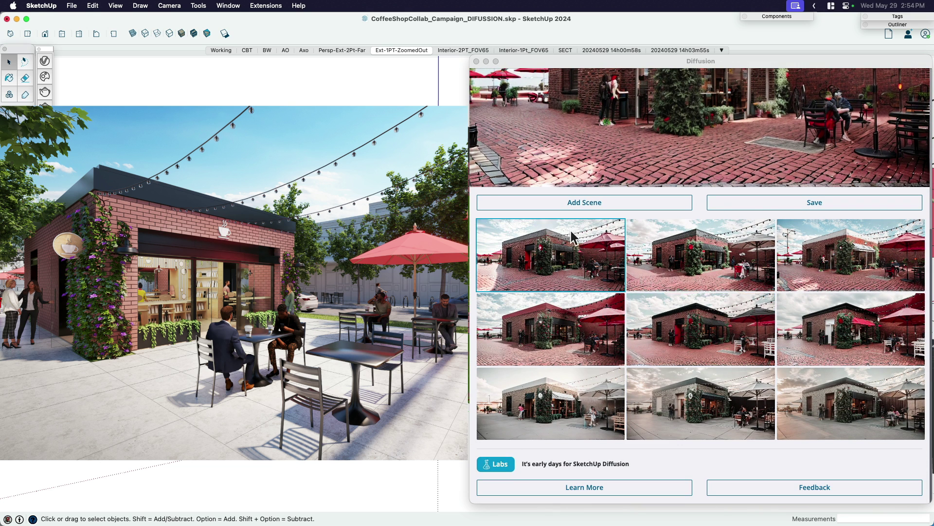
left_click(856, 399)
scroll(855, 399, "up", 3)
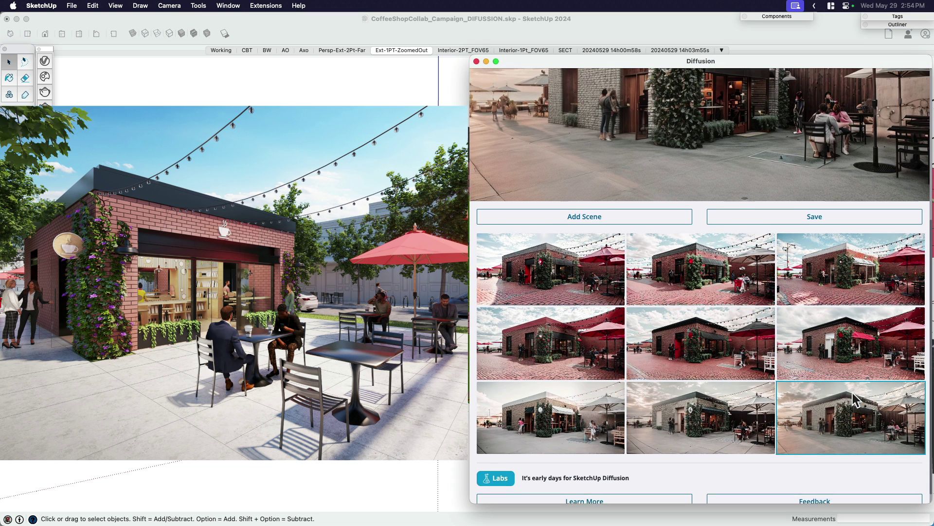
left_click(847, 384)
left_click(734, 368)
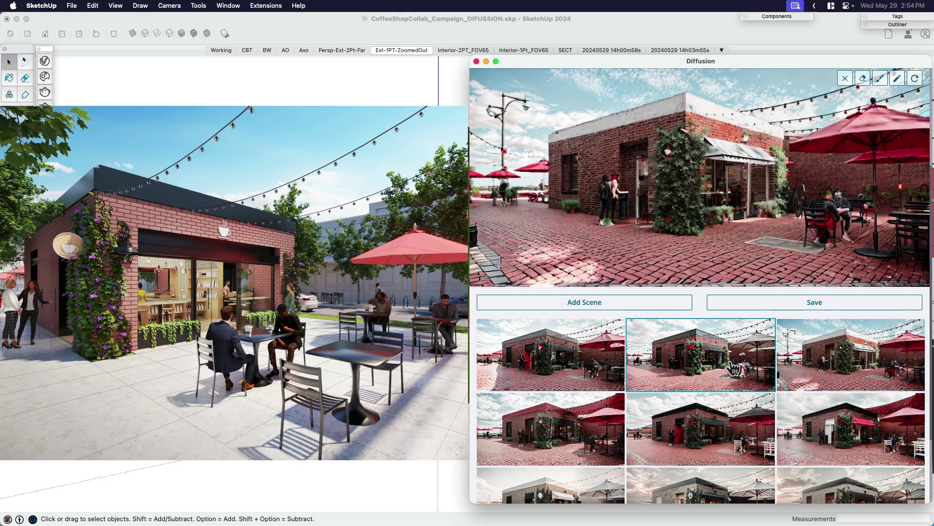
scroll(710, 304, "up", 3)
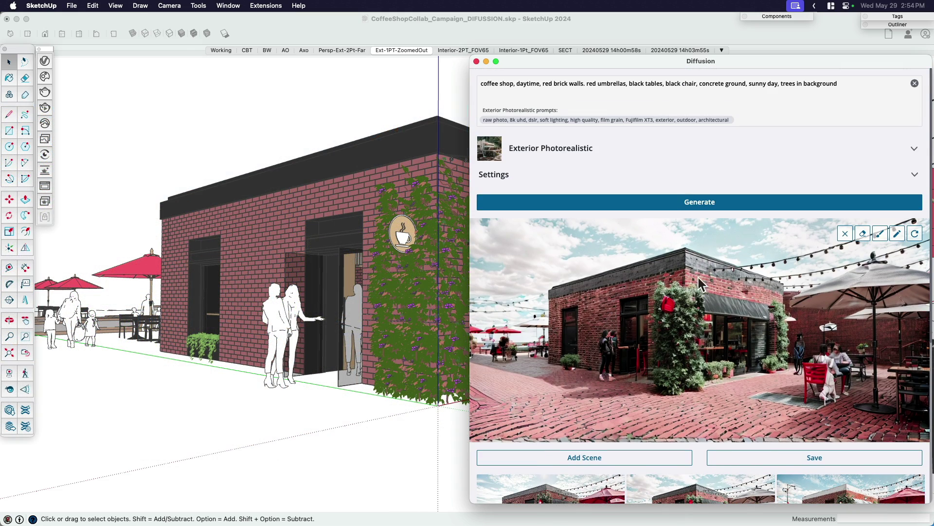
Delete the whole prompt text and reposition the Diffusion window around the model view.
left_click_drag(858, 88, 452, 85)
key("BackSpace")
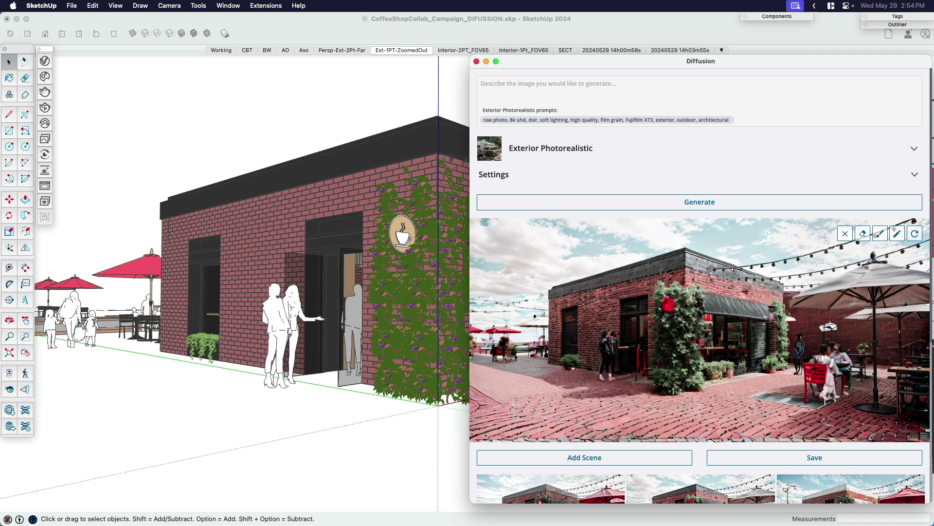
left_click_drag(525, 67, 536, 431)
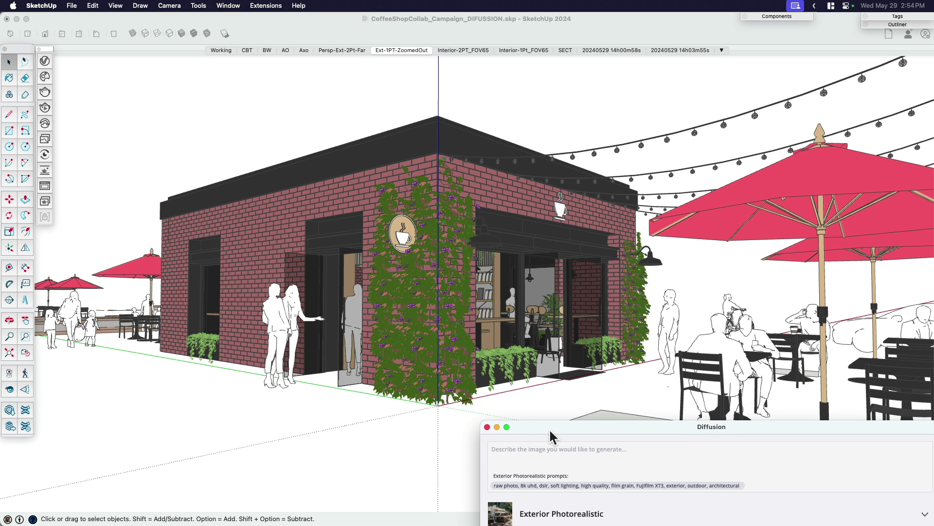
left_click_drag(550, 432, 529, 44)
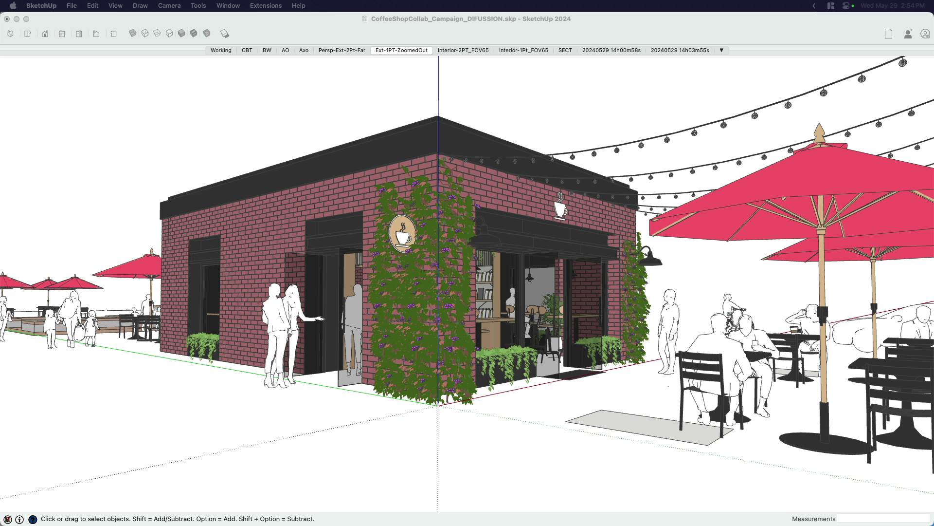
Switch to Firefox, move its window aside and go back to the introduction of the Stable Diffusion architecture prompts article.
key("super+Tab")
left_click_drag(395, 34, 244, 38)
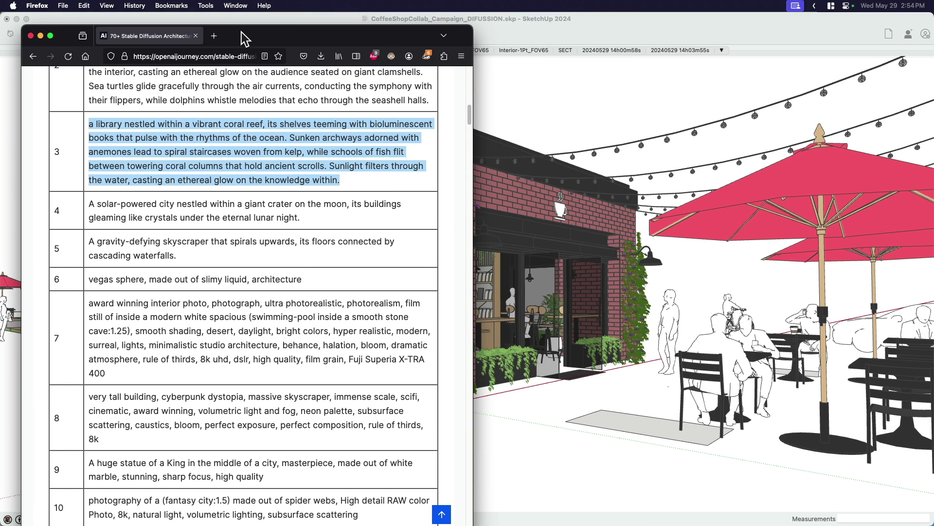
scroll(157, 166, "up", 10)
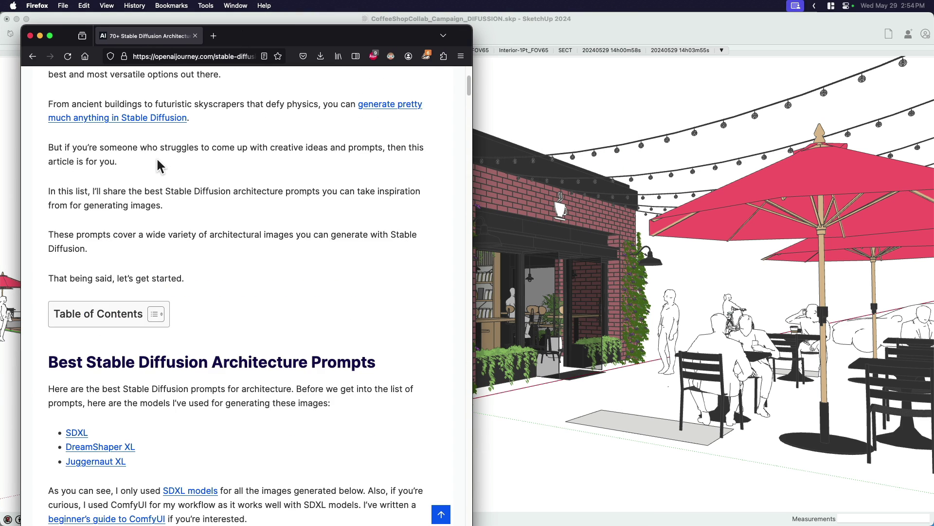
Copy the coral reef library prompt (number 3) from the article's table and paste it into the empty Diffusion prompt in SketchUp.
scroll(156, 165, "up", 5)
left_click_drag(49, 171, 426, 181)
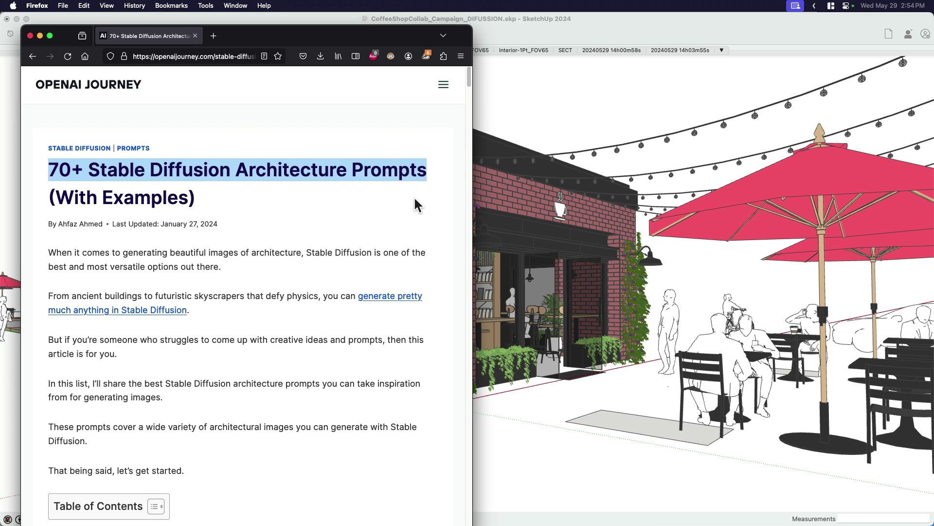
scroll(413, 196, "down", 10)
scroll(413, 197, "down", 5)
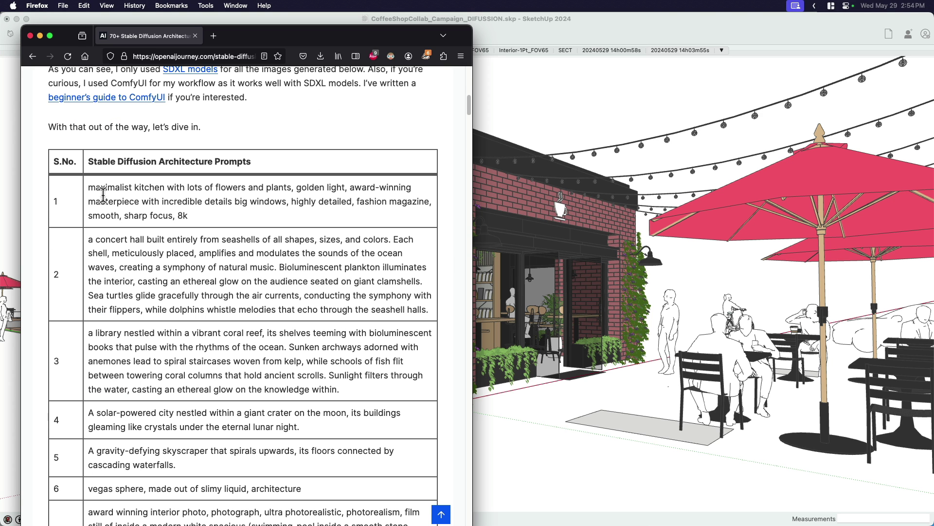
scroll(222, 217, "down", 4)
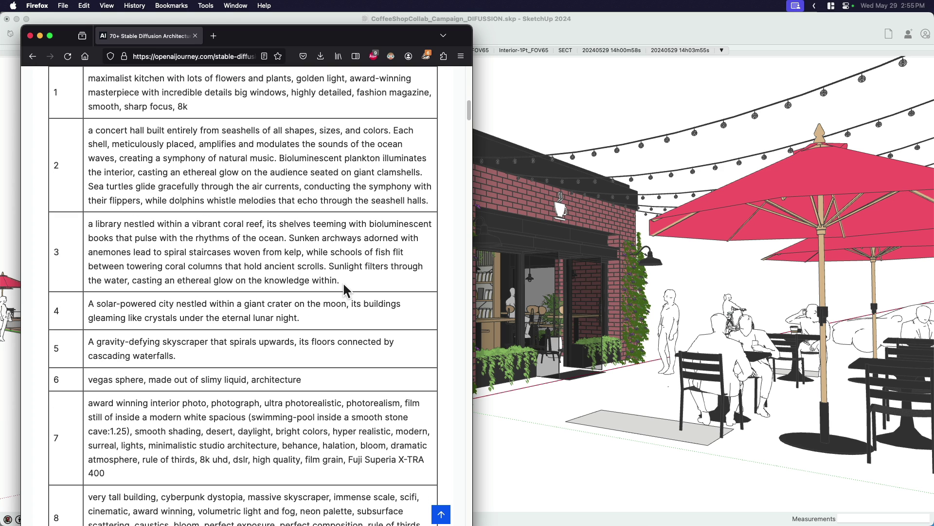
left_click_drag(346, 291, 87, 227)
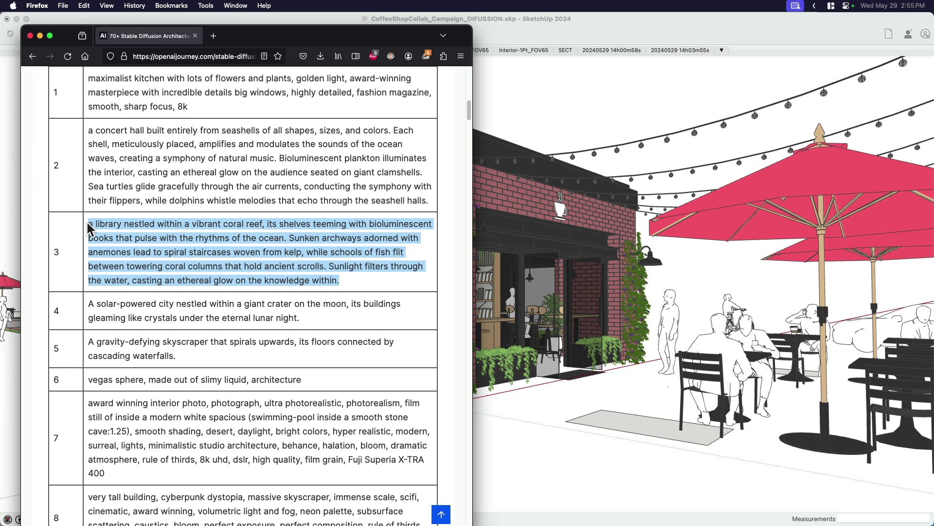
key("super+c")
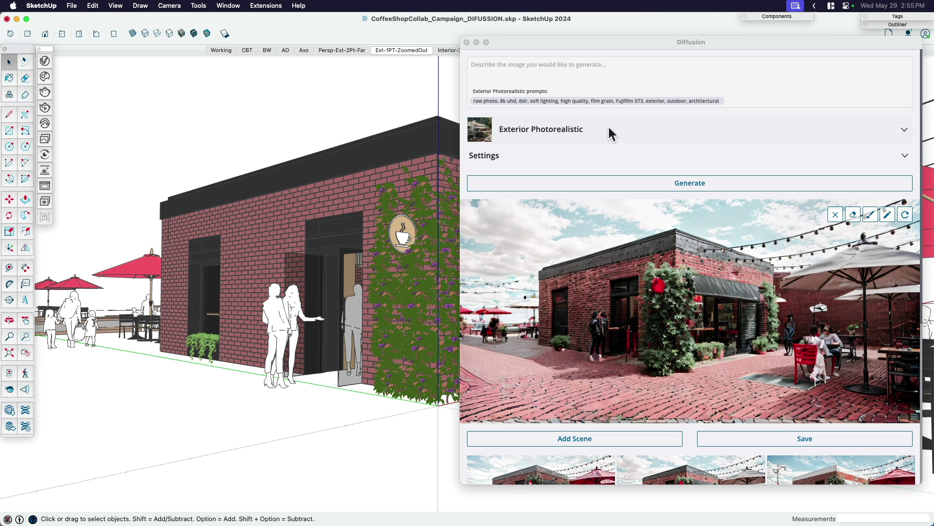
left_click(609, 75)
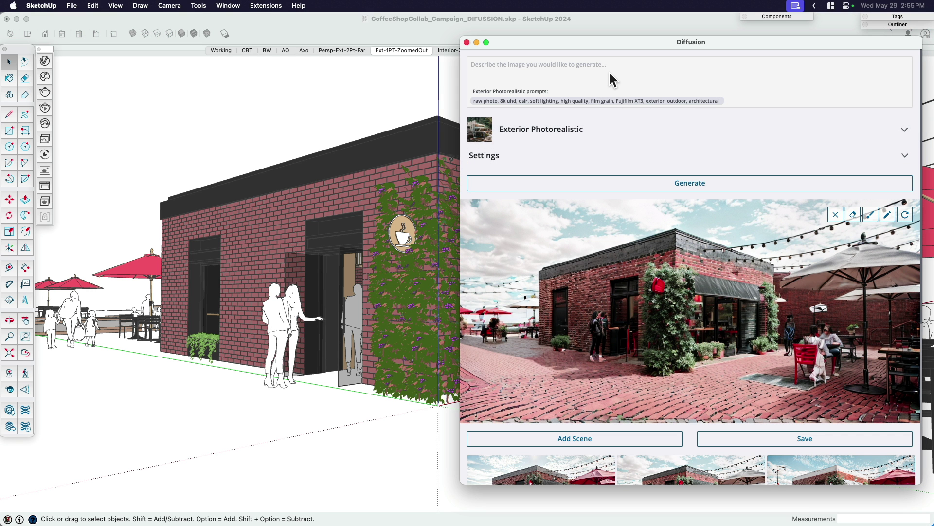
key("super+v")
Set Respect Model Geometry to 0.42 and Prompt Influence to 11, and change the style to No Style.
left_click(647, 157)
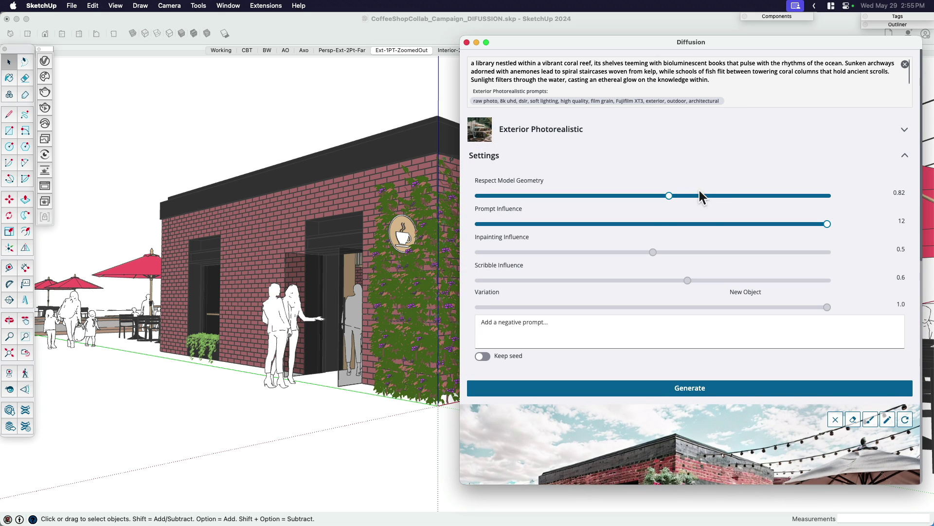
left_click_drag(667, 192, 576, 195)
left_click_drag(827, 225, 798, 224)
left_click(586, 131)
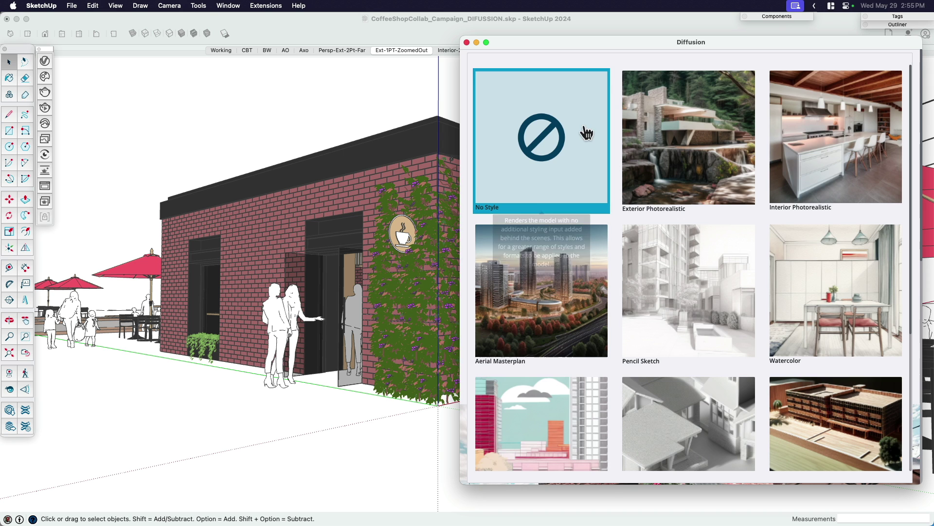
left_click(555, 157)
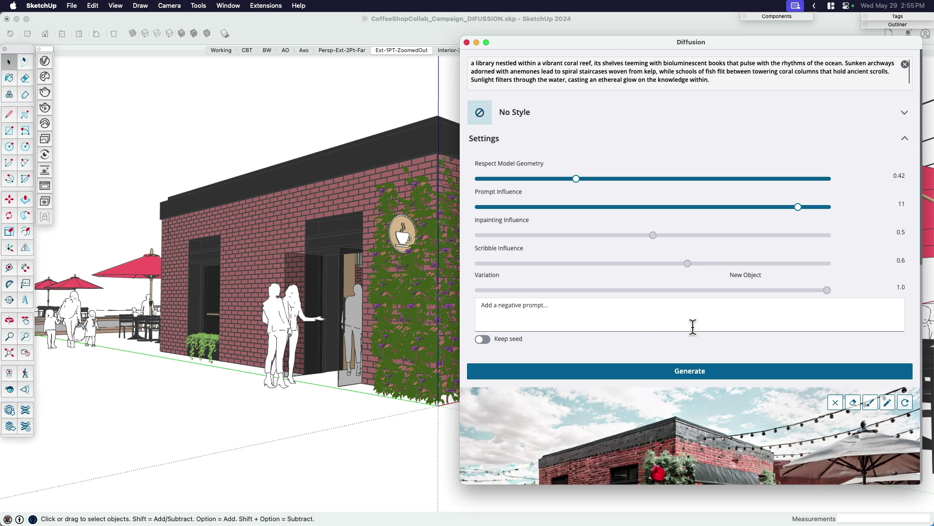
Reset the Diffusion source image to the current model view and generate images from the coral reef library prompt.
left_click(906, 404)
scroll(766, 302, "down", 2)
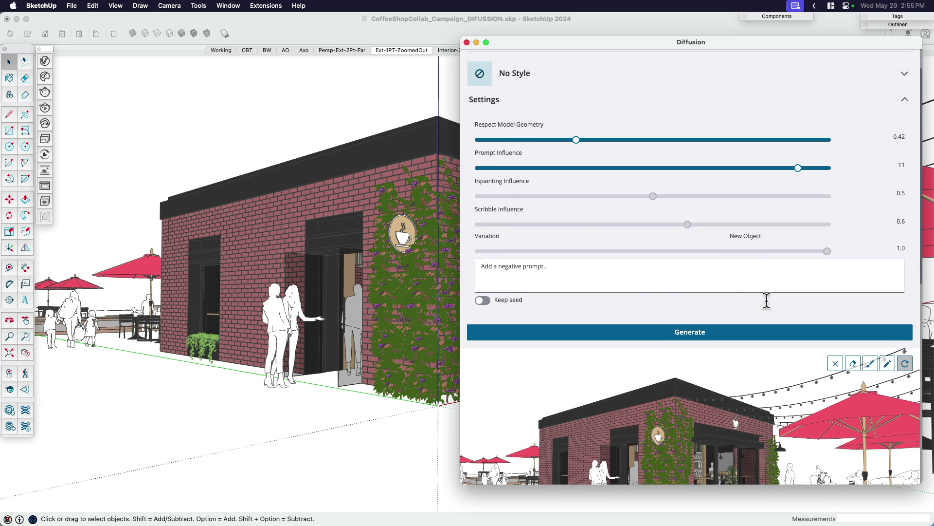
scroll(767, 301, "down", 5)
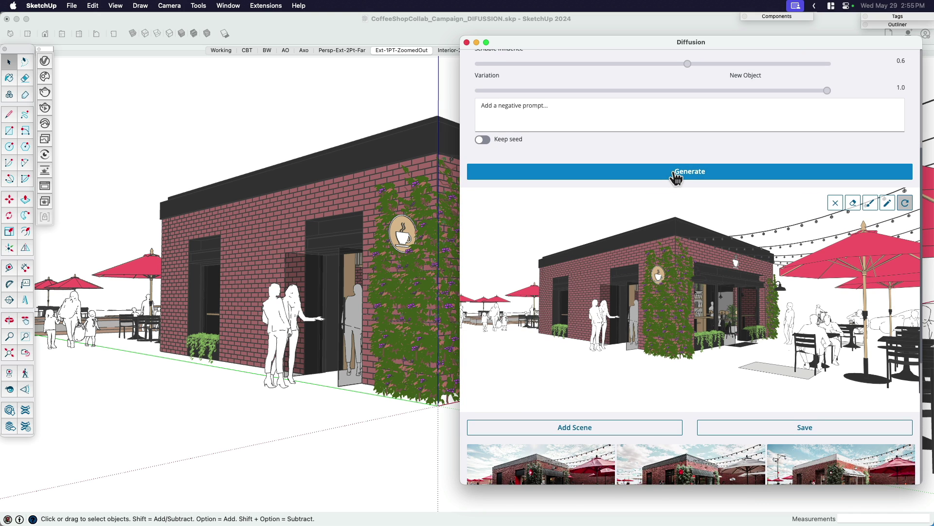
left_click(674, 172)
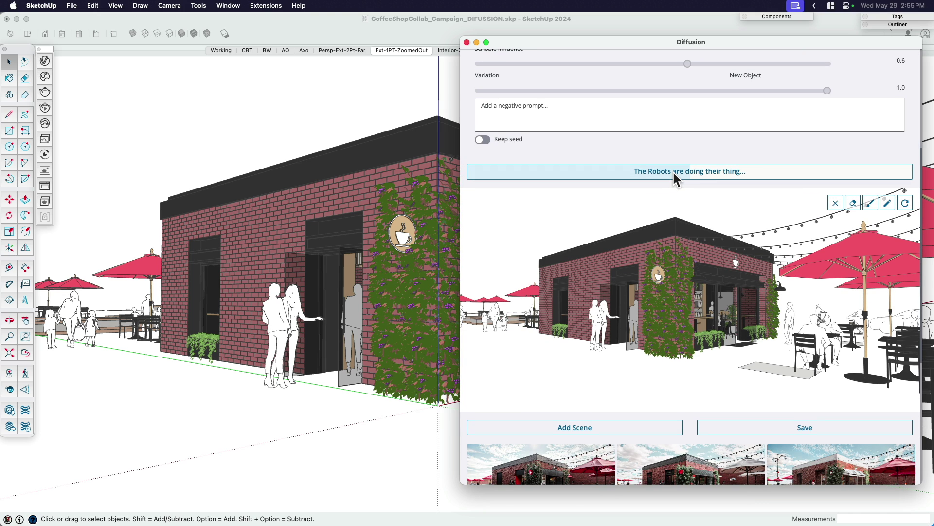
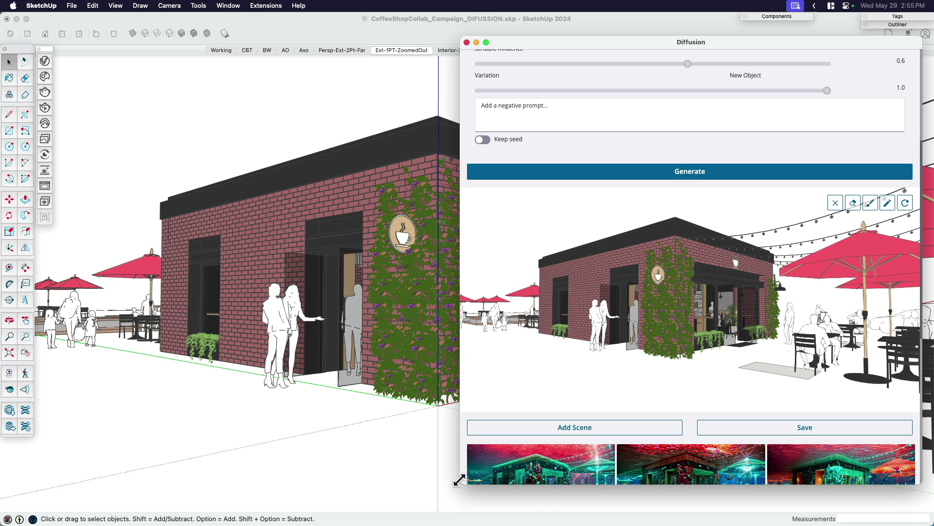
Enlarge the Diffusion window and preview the first image of the new coral reef set.
left_click_drag(464, 482, 224, 514)
scroll(482, 378, "down", 5)
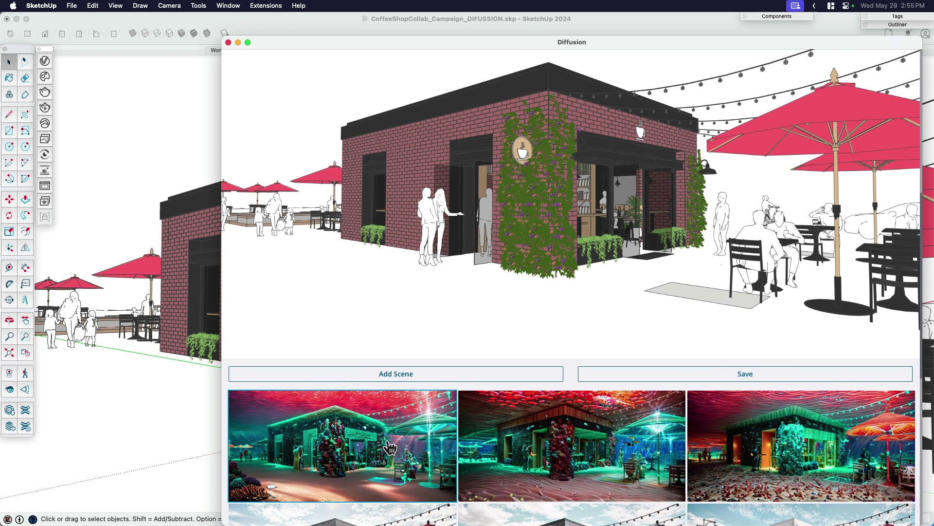
left_click(391, 449)
scroll(491, 270, "up", 3)
scroll(491, 269, "up", 1)
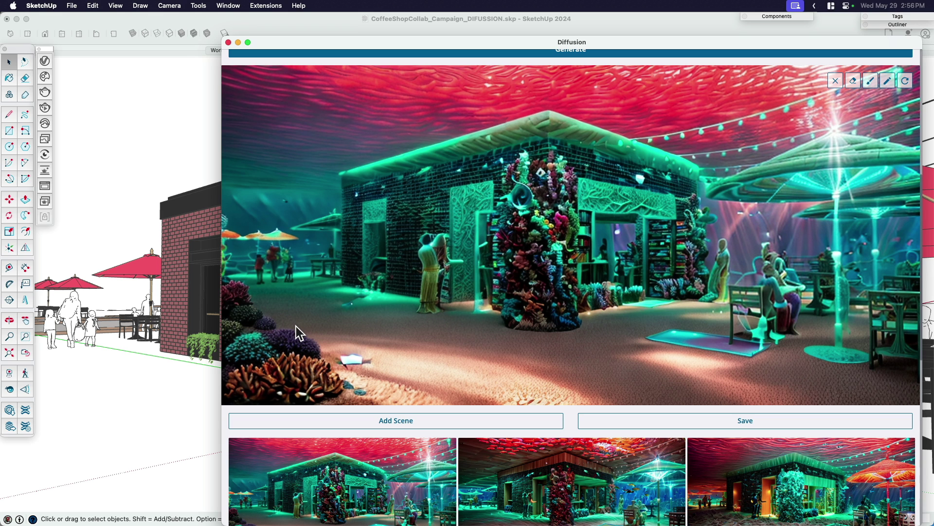
scroll(405, 285, "up", 1)
scroll(405, 285, "up", 1)
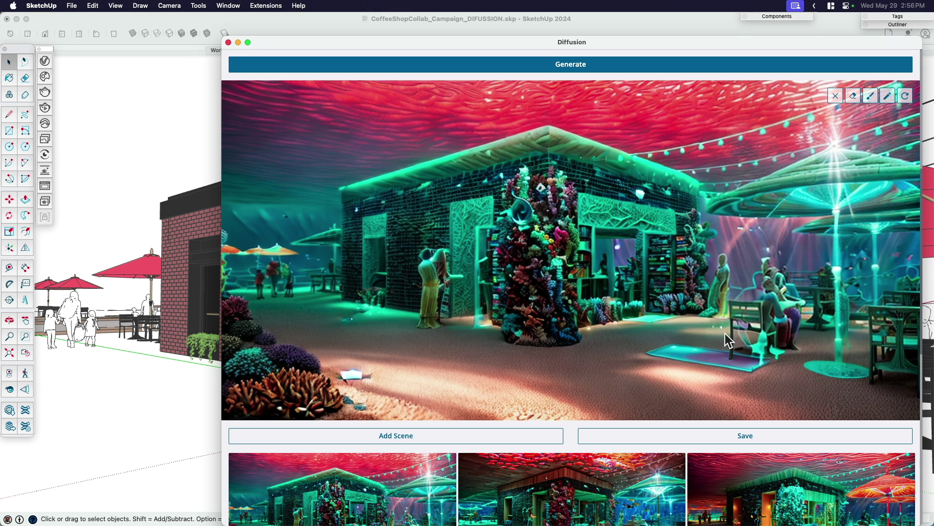
Preview the second and third coral reef images, and return the Diffusion preview to the current model view.
left_click(617, 485)
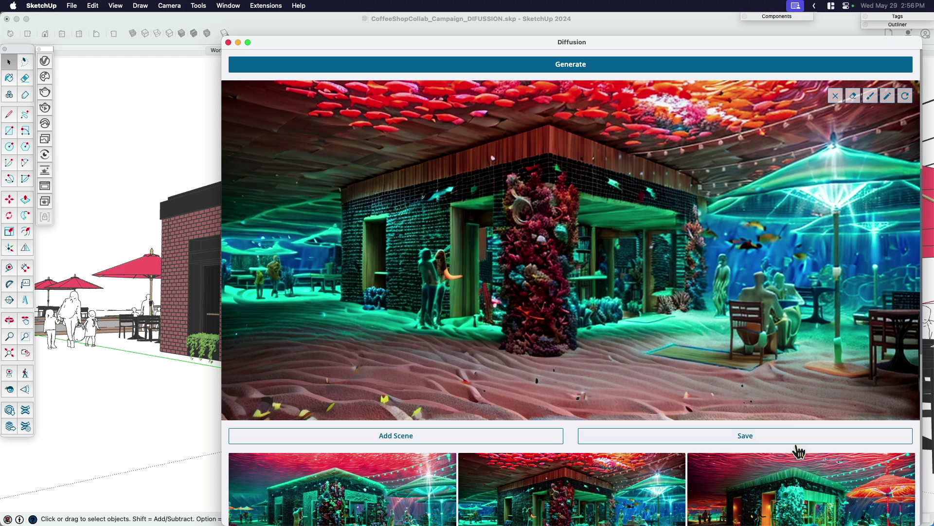
left_click(803, 488)
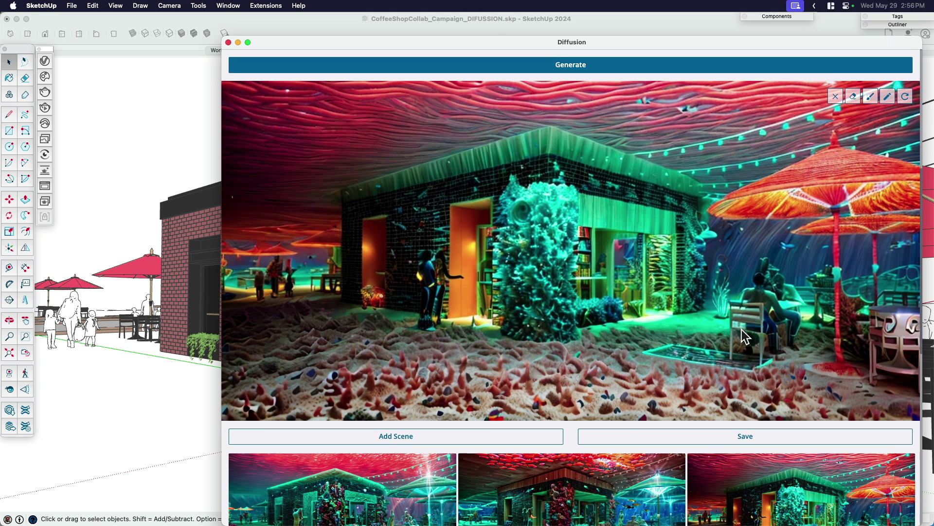
scroll(744, 336, "up", 1)
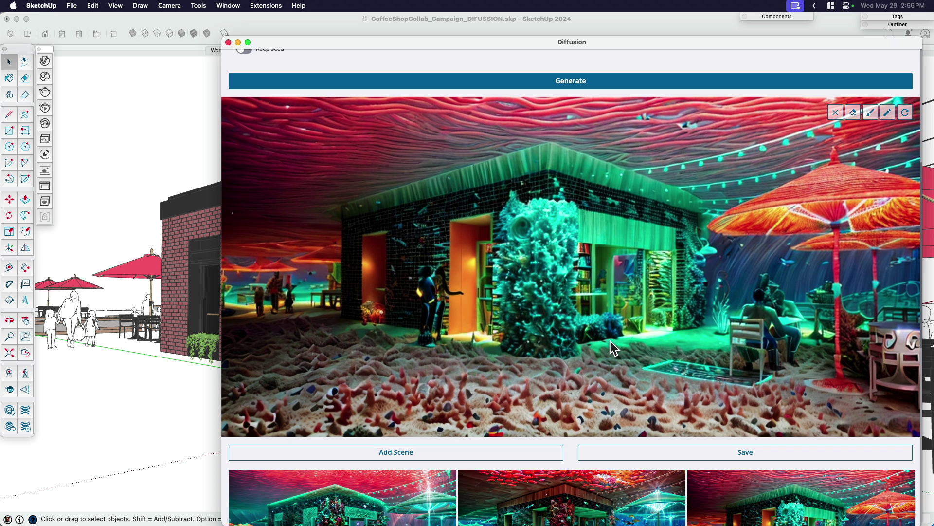
left_click(635, 297)
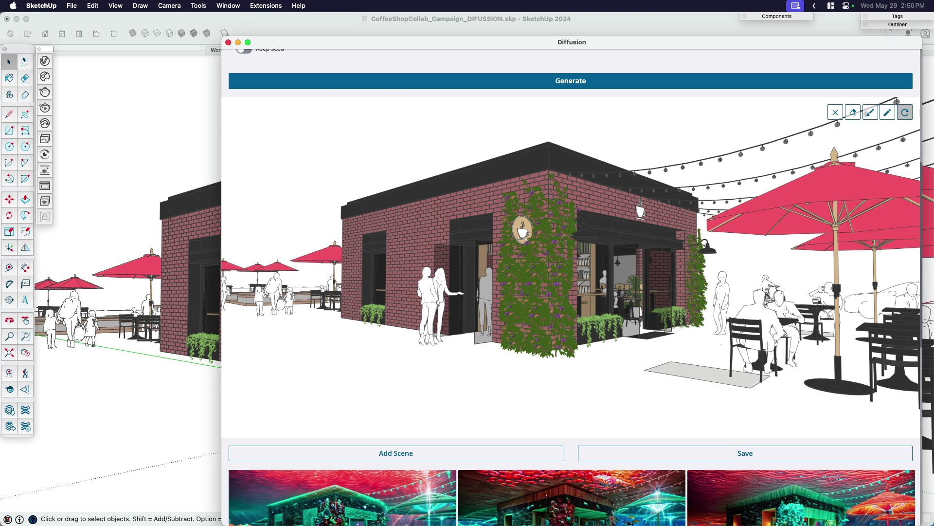
Switch to Firefox and copy the cyberpunk city prompt (number 13) from the article's table.
key("super+Tab")
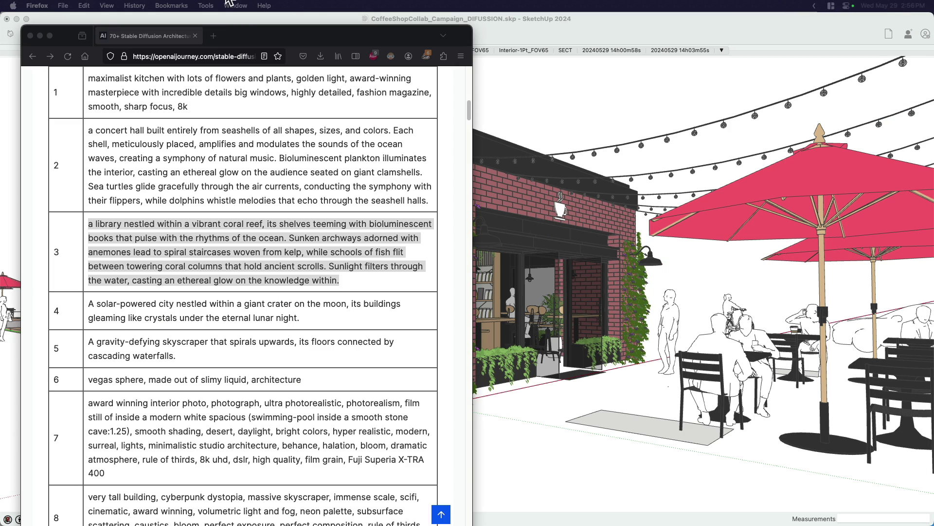
scroll(352, 294, "down", 5)
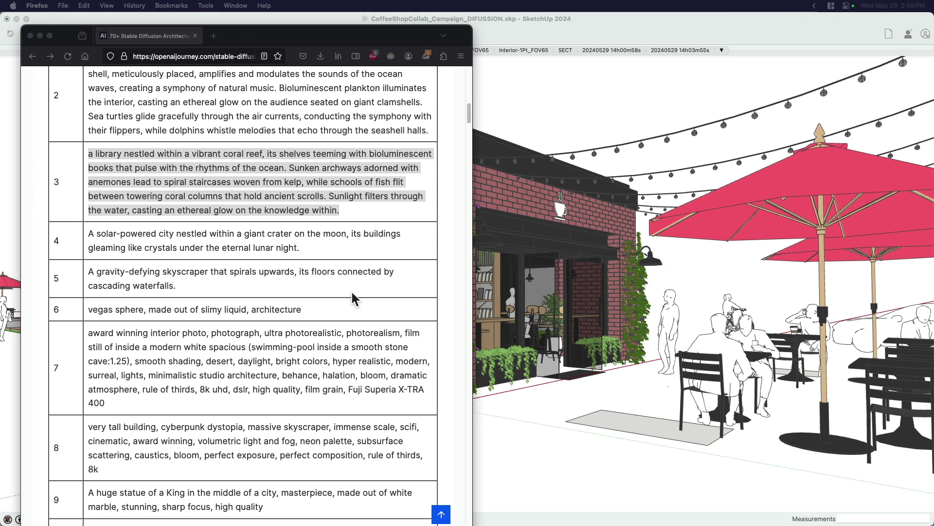
scroll(352, 294, "down", 2)
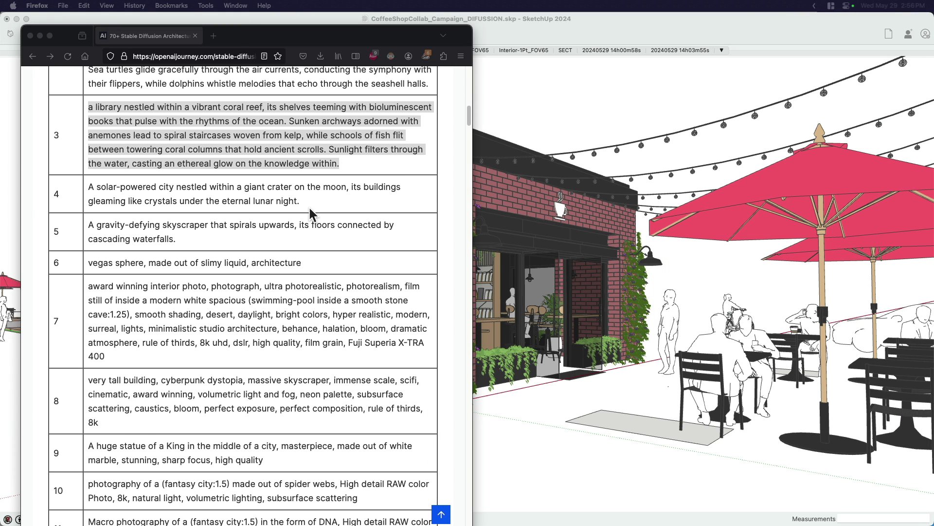
scroll(312, 217, "down", 4)
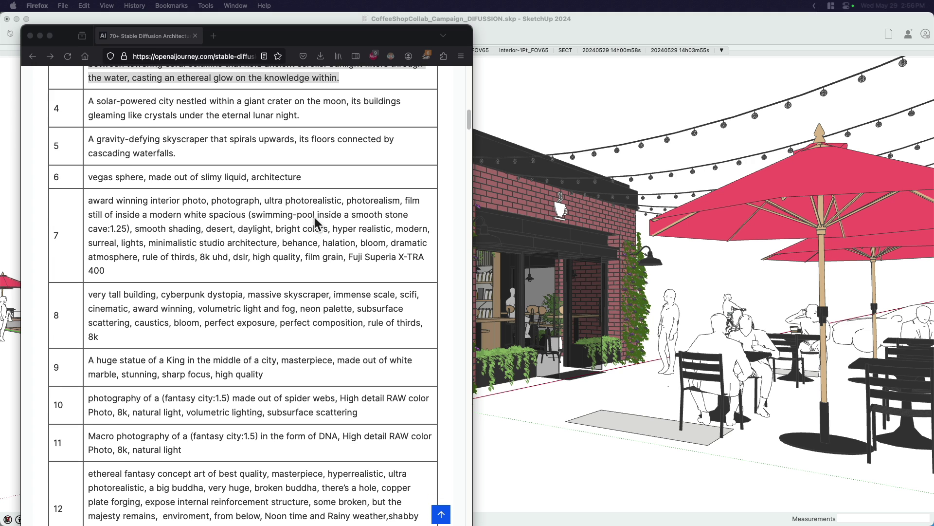
scroll(316, 225, "down", 7)
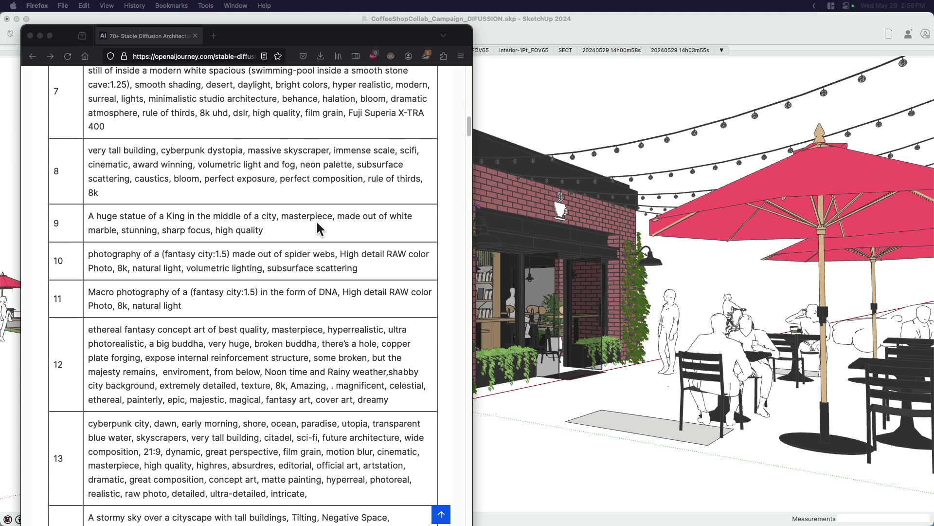
scroll(316, 228, "down", 4)
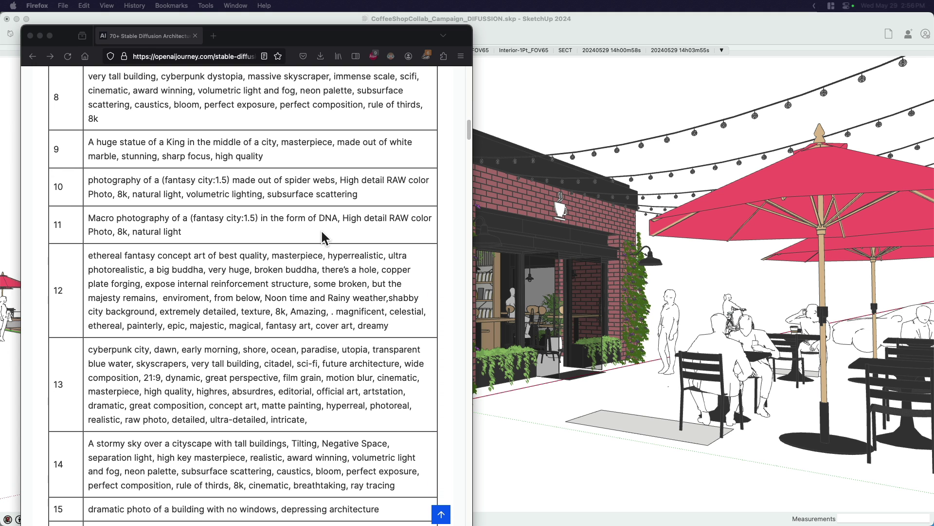
scroll(332, 266, "down", 1)
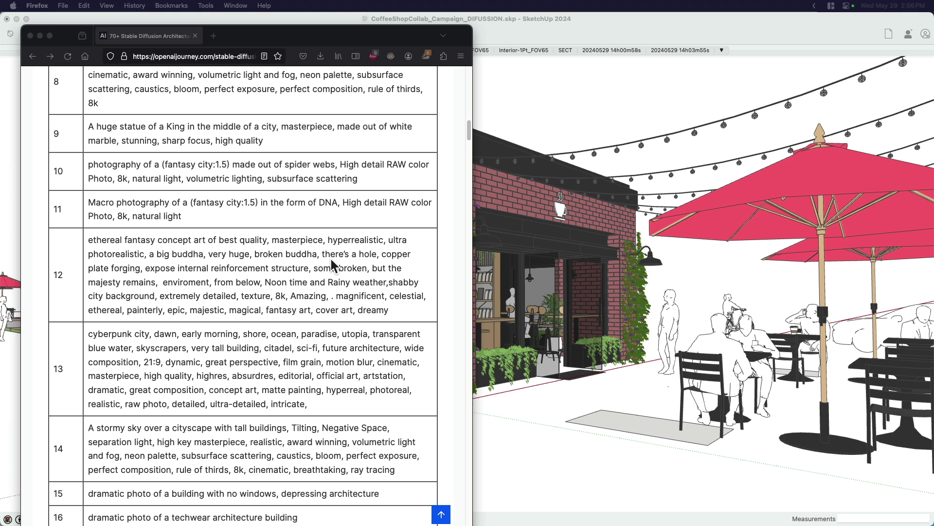
scroll(328, 266, "down", 1)
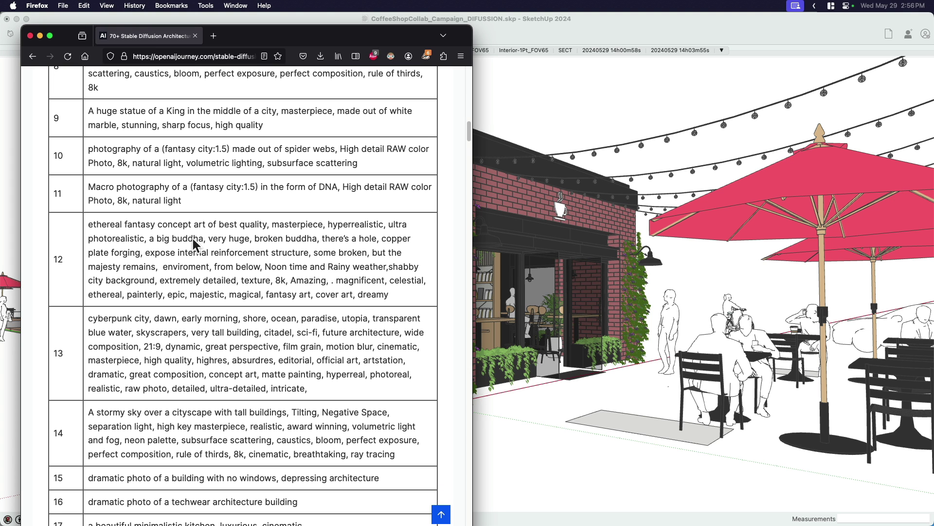
scroll(314, 270, "down", 2)
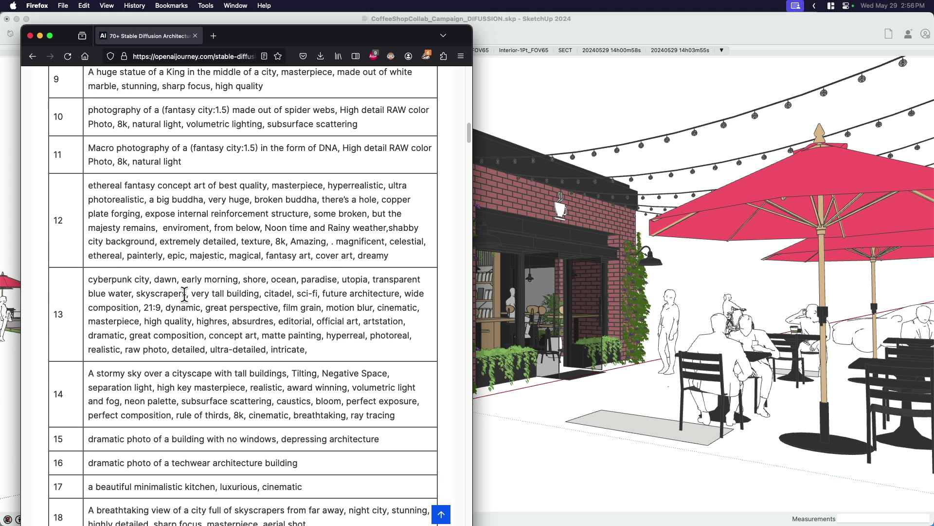
left_click_drag(319, 351, 90, 277)
key("super+c")
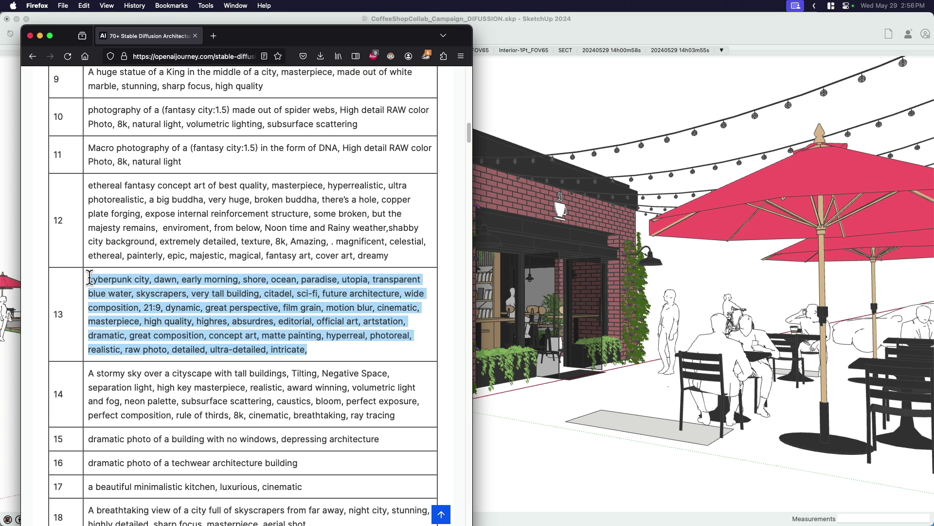
Switch back to SketchUp and replace the whole Diffusion prompt with the copied cyberpunk city text.
left_click(545, 118)
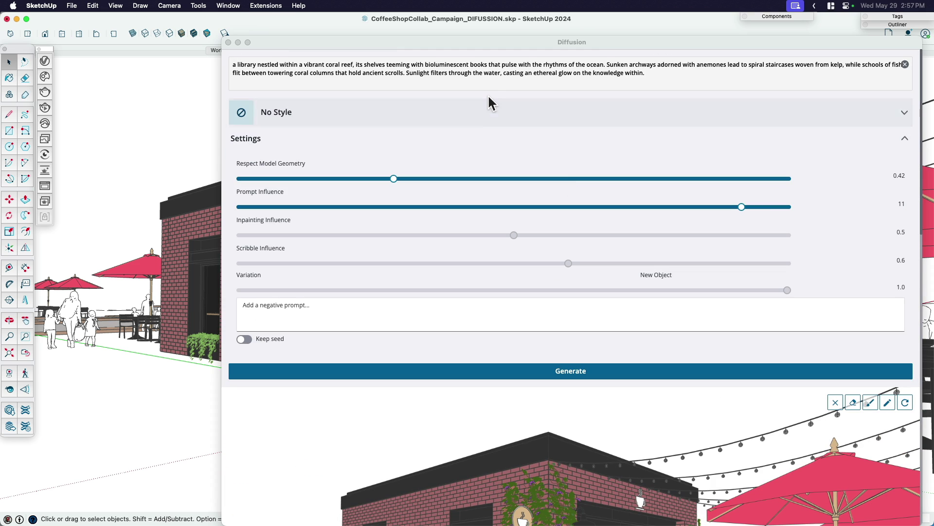
left_click(484, 77)
key("super+a")
key("super+v")
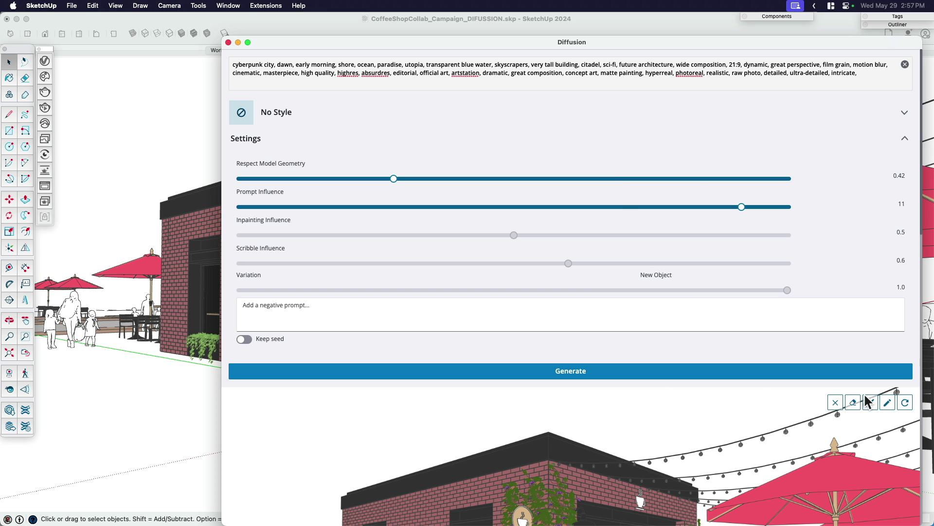
Generate a set of images from the cyberpunk city prompt and bring the results area into view.
scroll(901, 340, "down", 3)
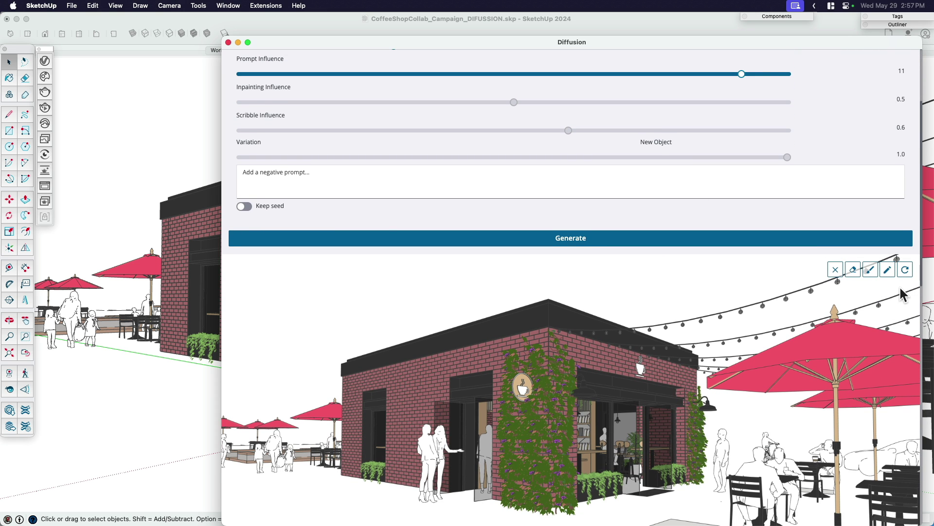
left_click(566, 241)
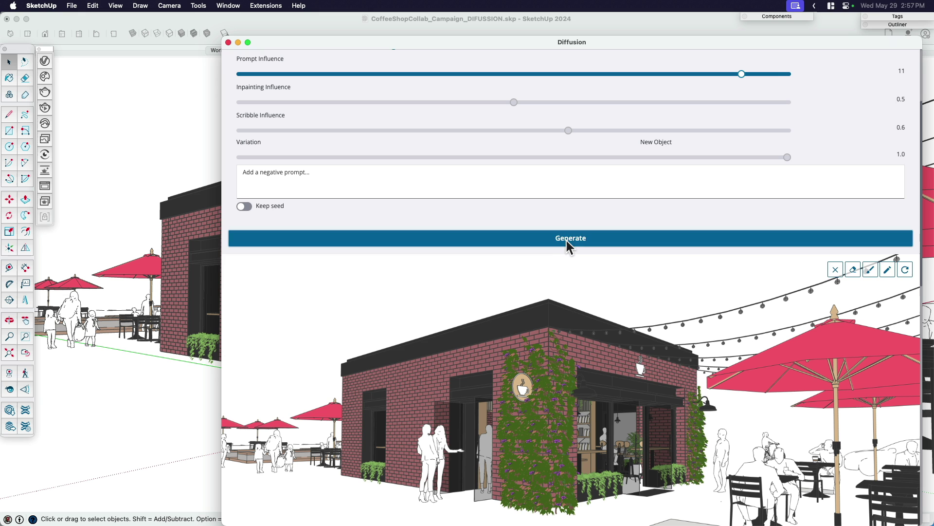
scroll(591, 310, "down", 1)
scroll(591, 309, "down", 3)
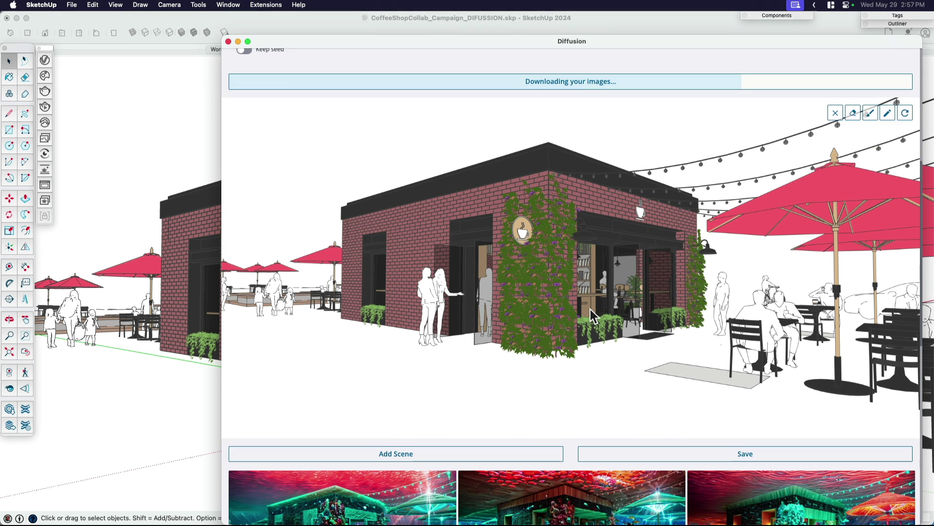
Preview the first, second and third generated cyberpunk city images one after another at large size.
scroll(591, 309, "down", 3)
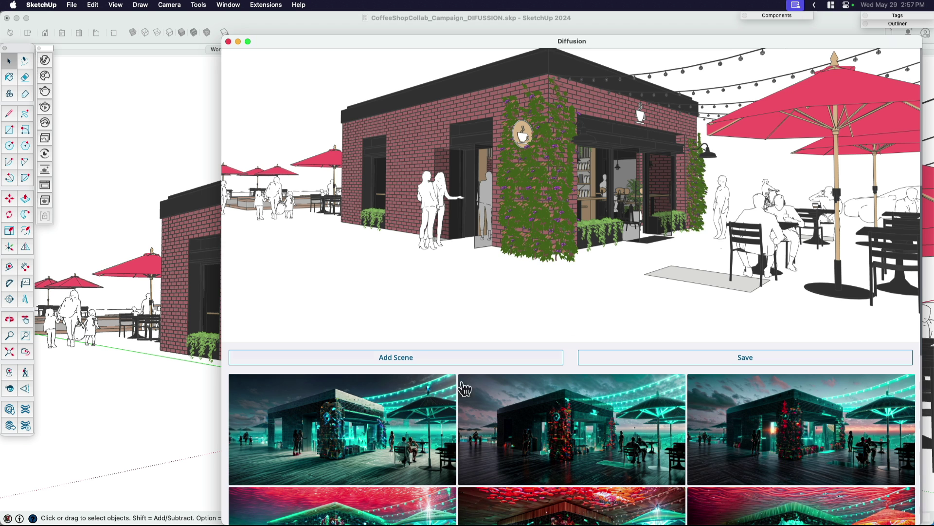
left_click(404, 425)
scroll(603, 226, "up", 2)
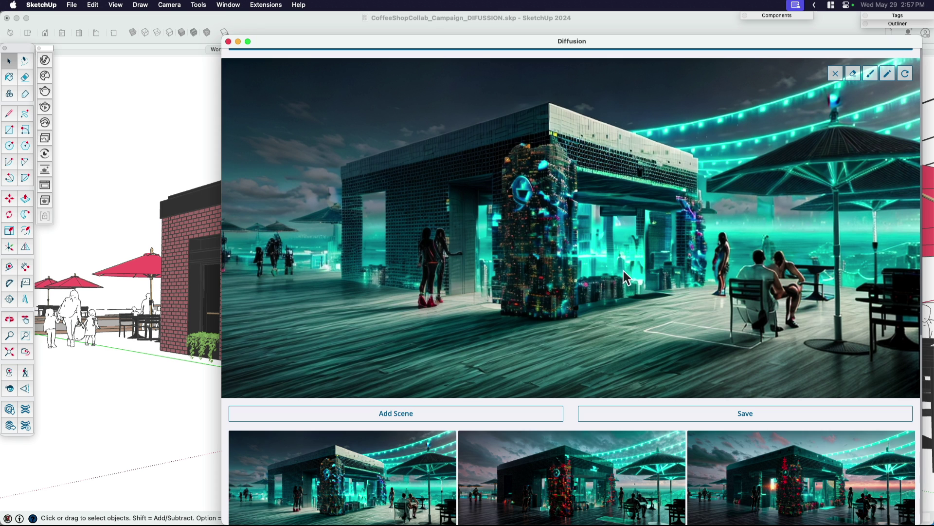
left_click(590, 434)
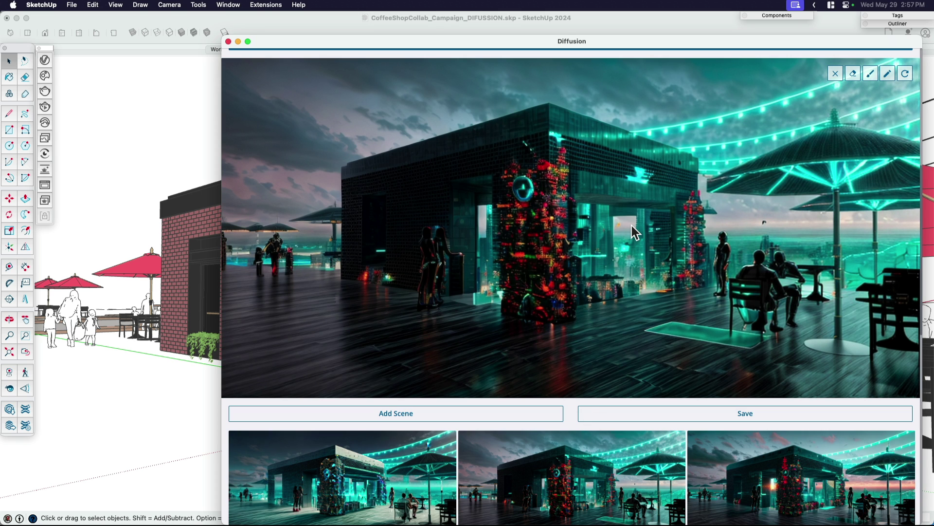
left_click(789, 481)
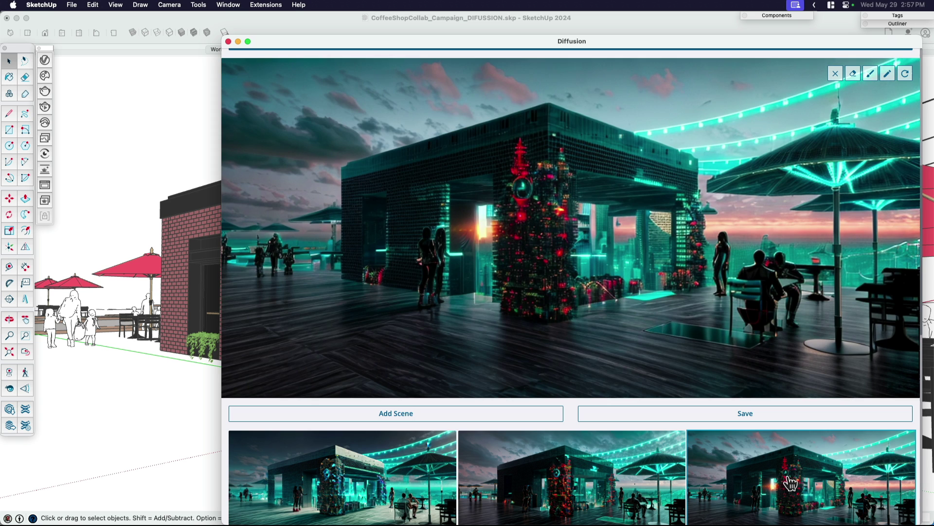
scroll(753, 270, "up", 2)
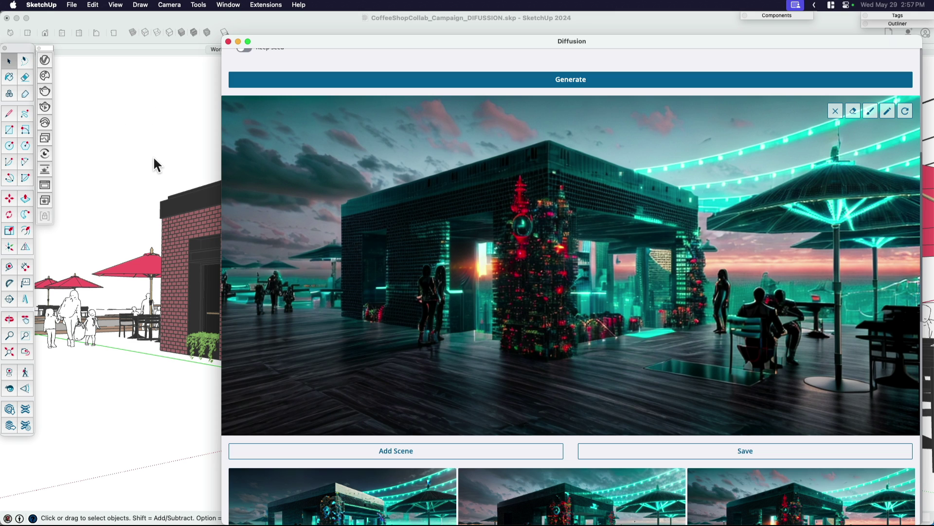
Move the Diffusion window away to view the original coffee shop model, restore it, and preview the first coral reef image again.
mouse_move(298, 46)
left_mouse_down()
mouse_move(322, 187)
mouse_move(267, 411)
left_mouse_up()
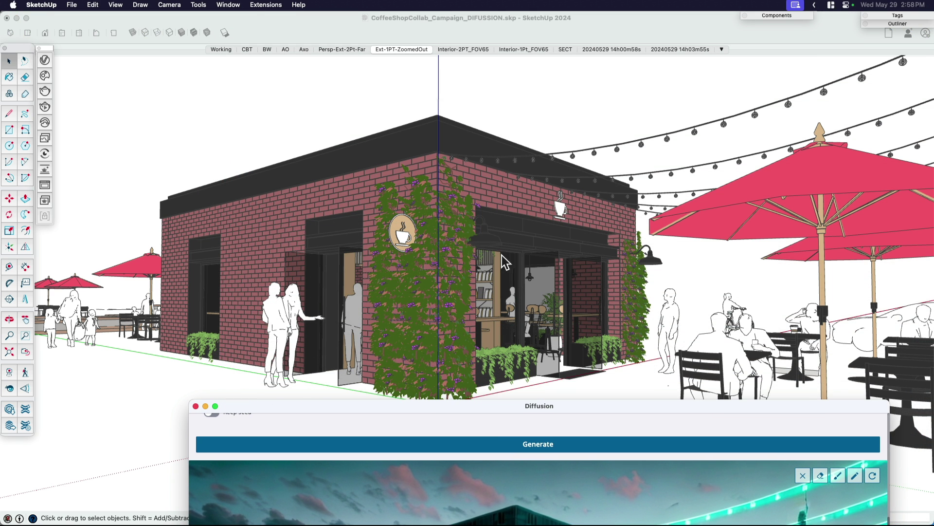
left_click_drag(537, 405, 568, 48)
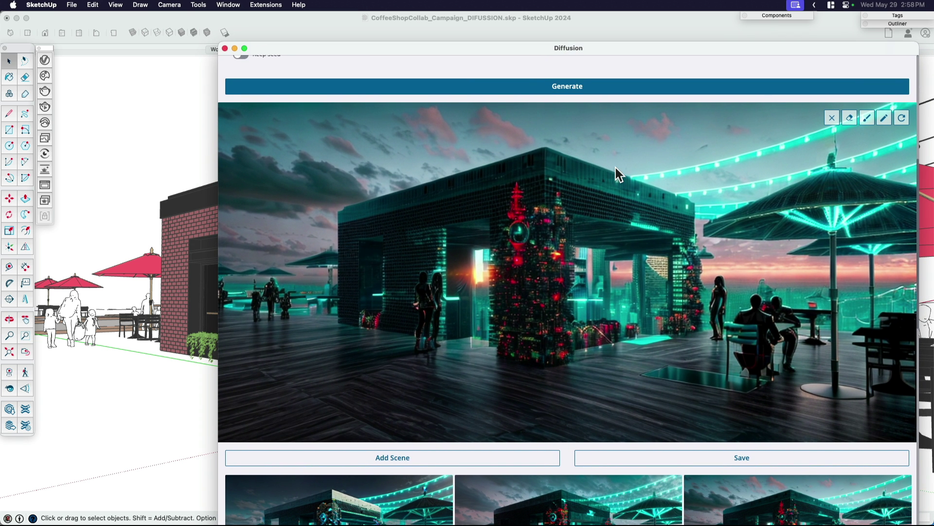
scroll(587, 287, "down", 5)
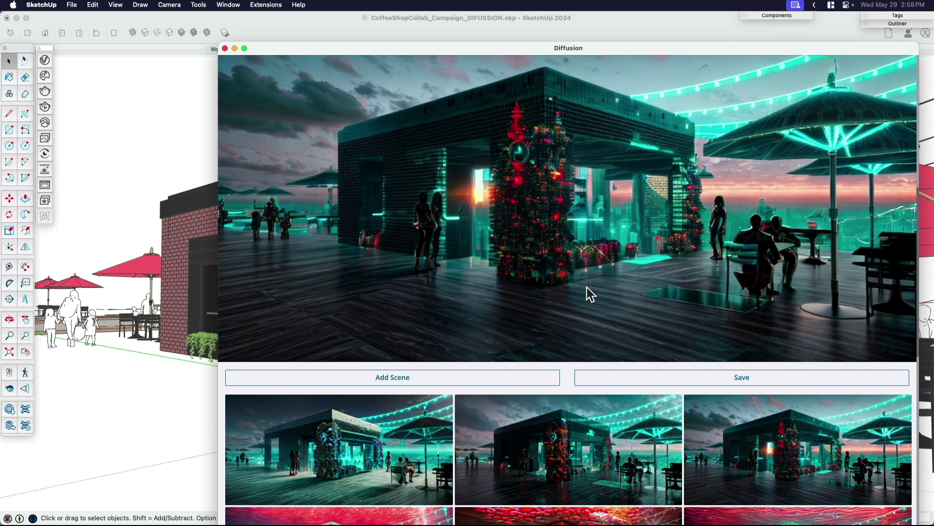
left_click(430, 460)
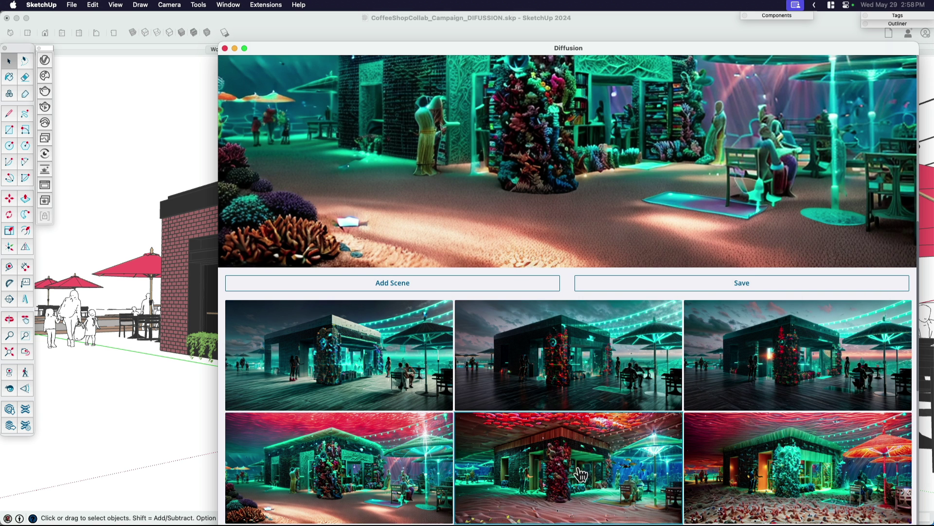
scroll(580, 472, "up", 5)
scroll(580, 472, "up", 2)
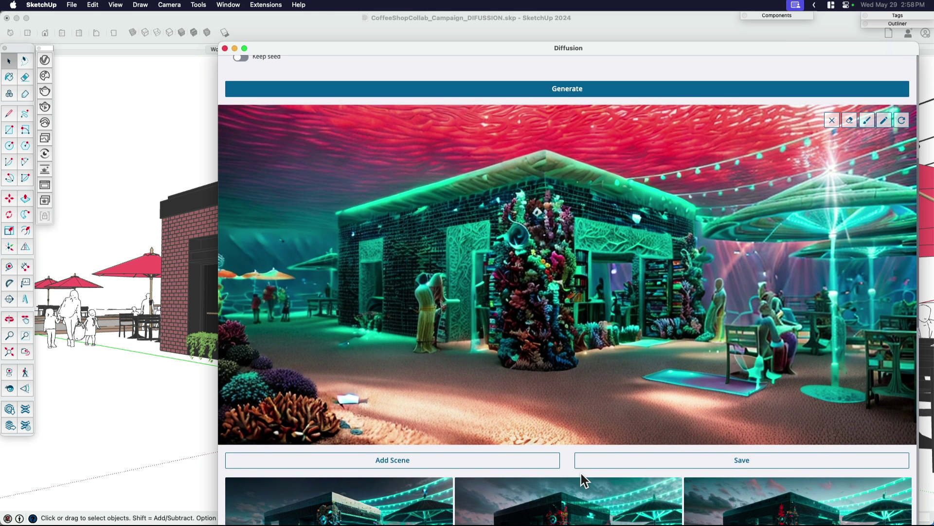